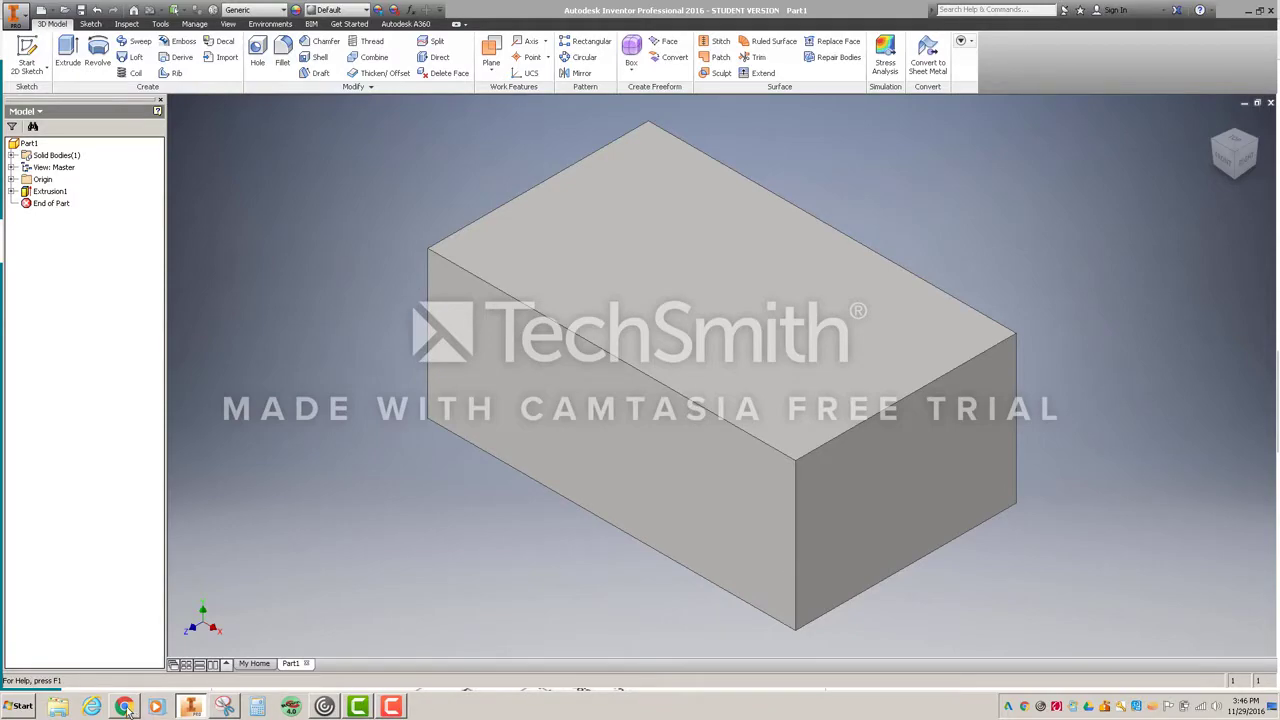
Start a 2D sketch on the long front face of the block.
mouse_move(126, 708)
click(120, 672)
click(631, 476)
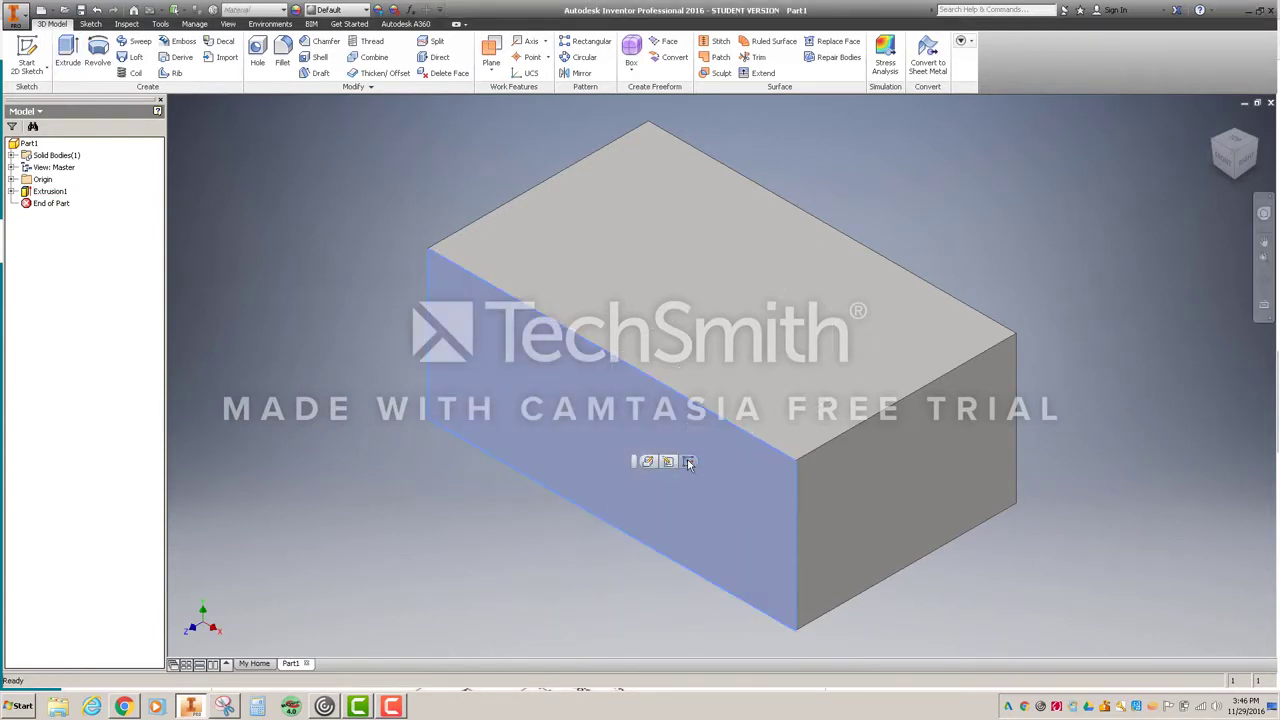
click(689, 462)
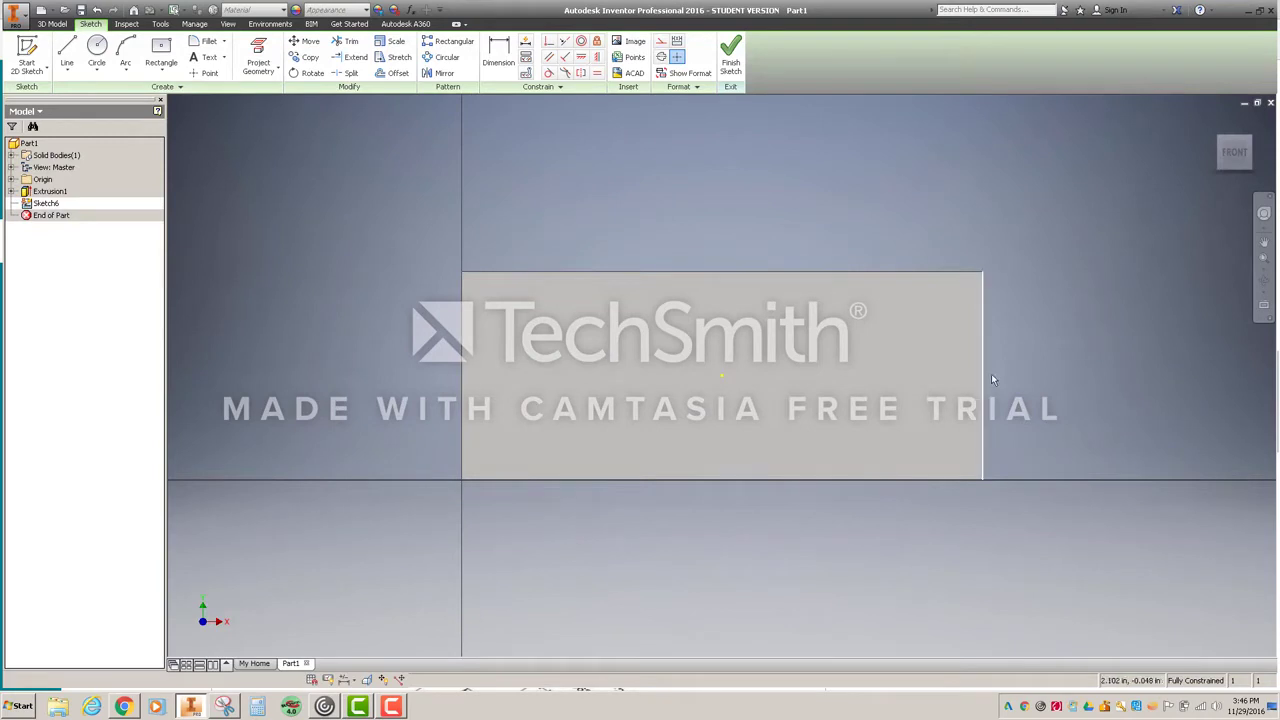
Draw a horizontal construction line across the face between the midpoints of its two vertical edges.
click(67, 50)
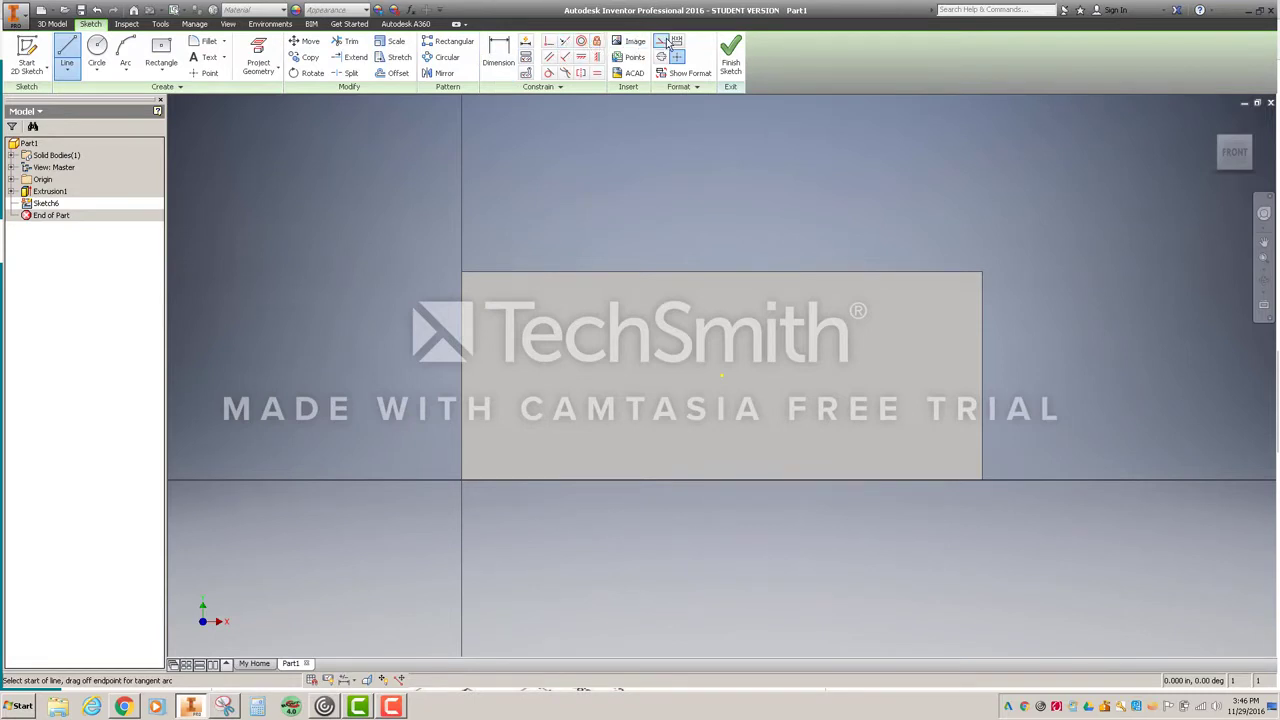
click(462, 375)
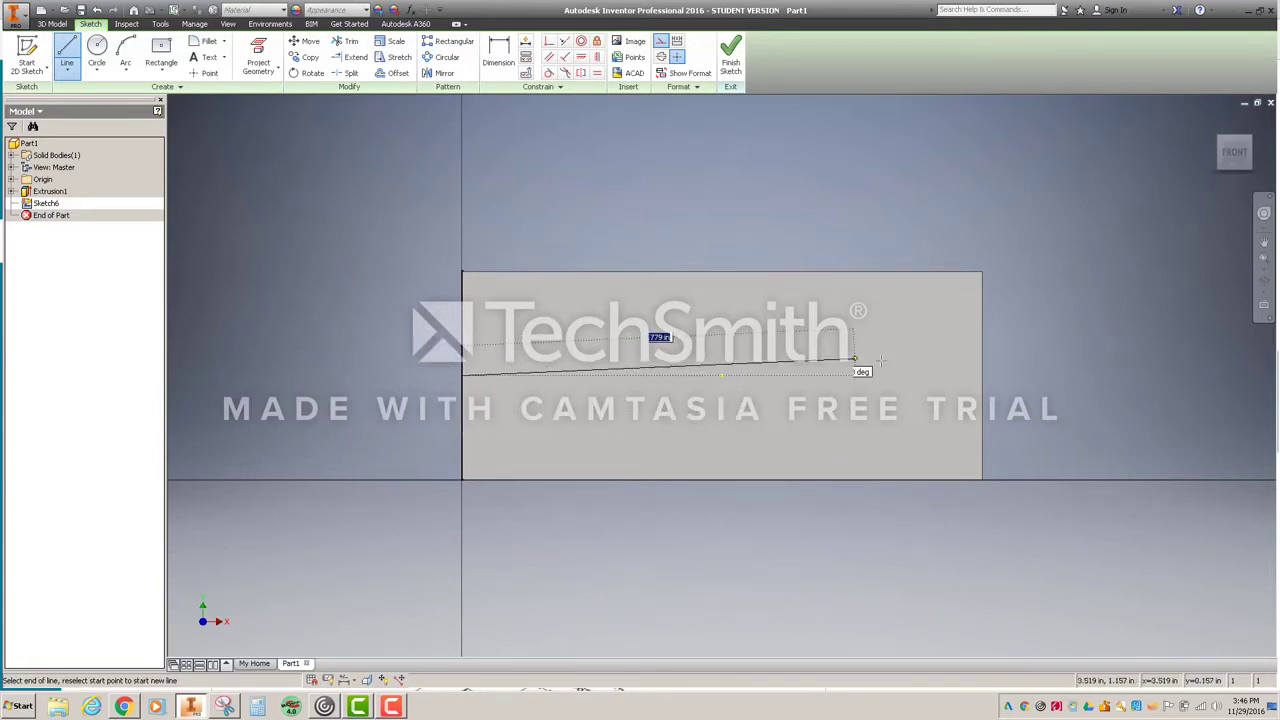
double_click(982, 375)
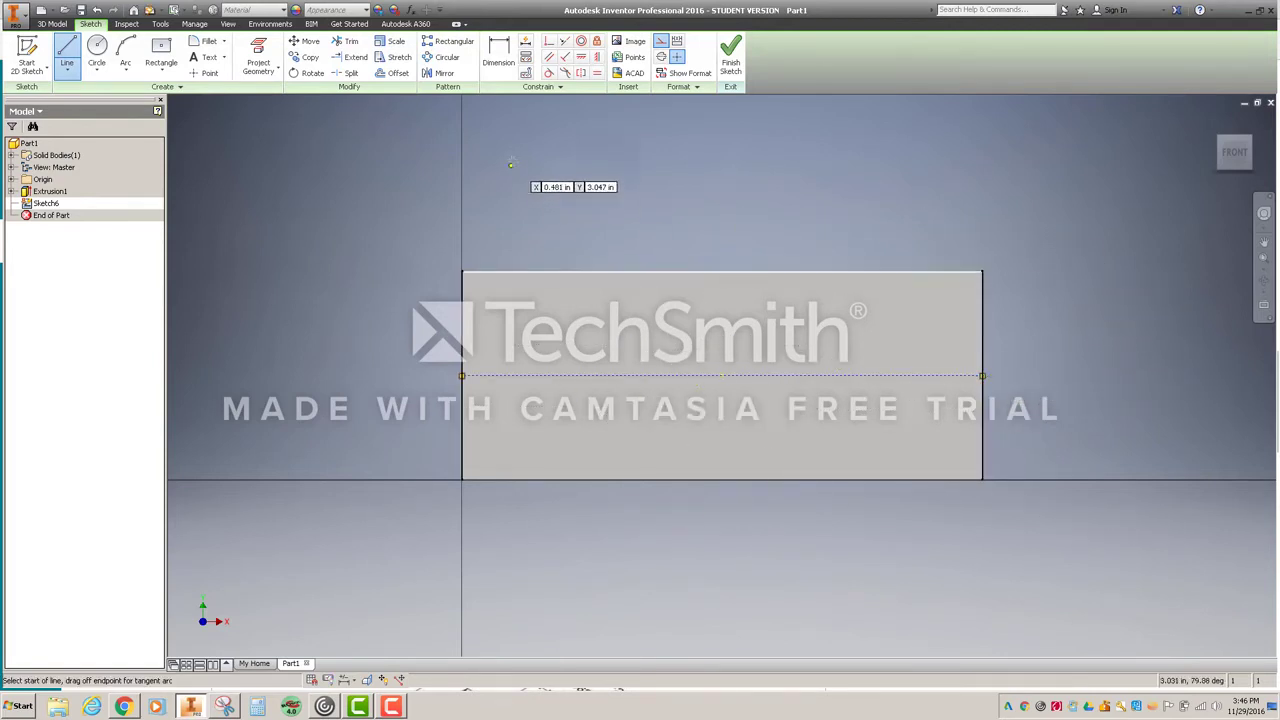
Place four sketch points spaced out along the horizontal construction line.
click(212, 73)
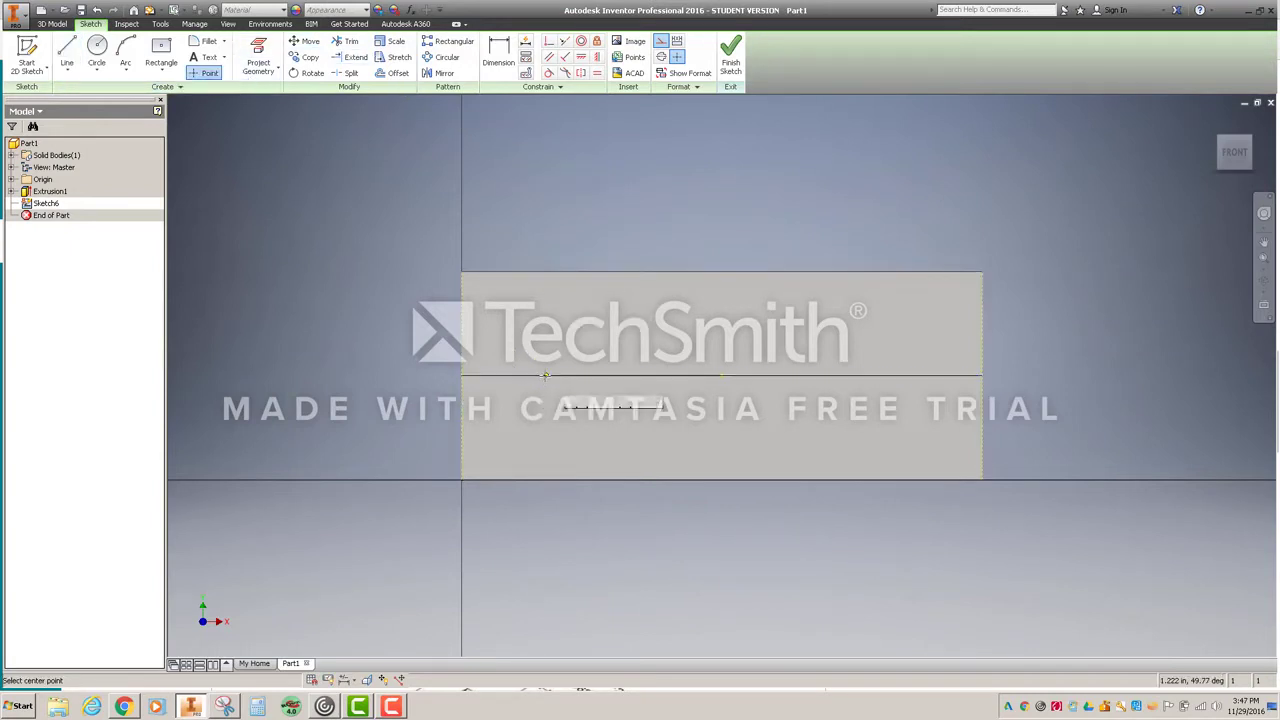
click(674, 375)
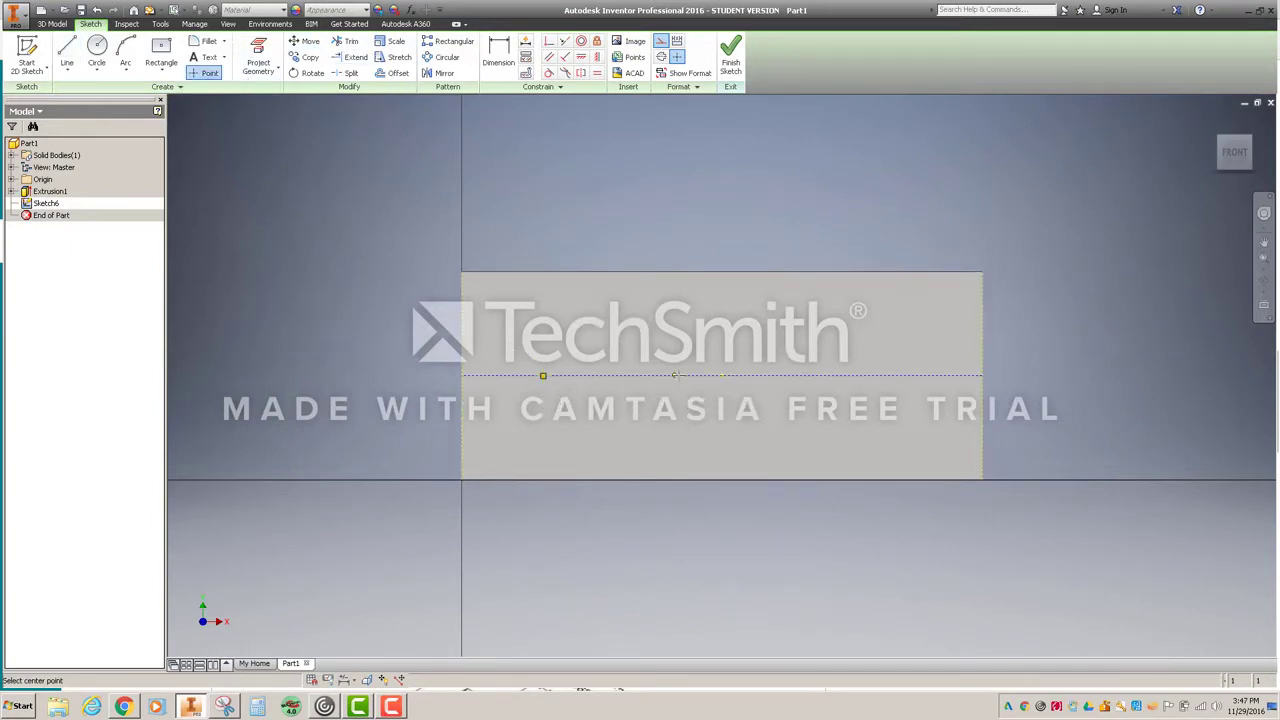
click(797, 376)
click(907, 376)
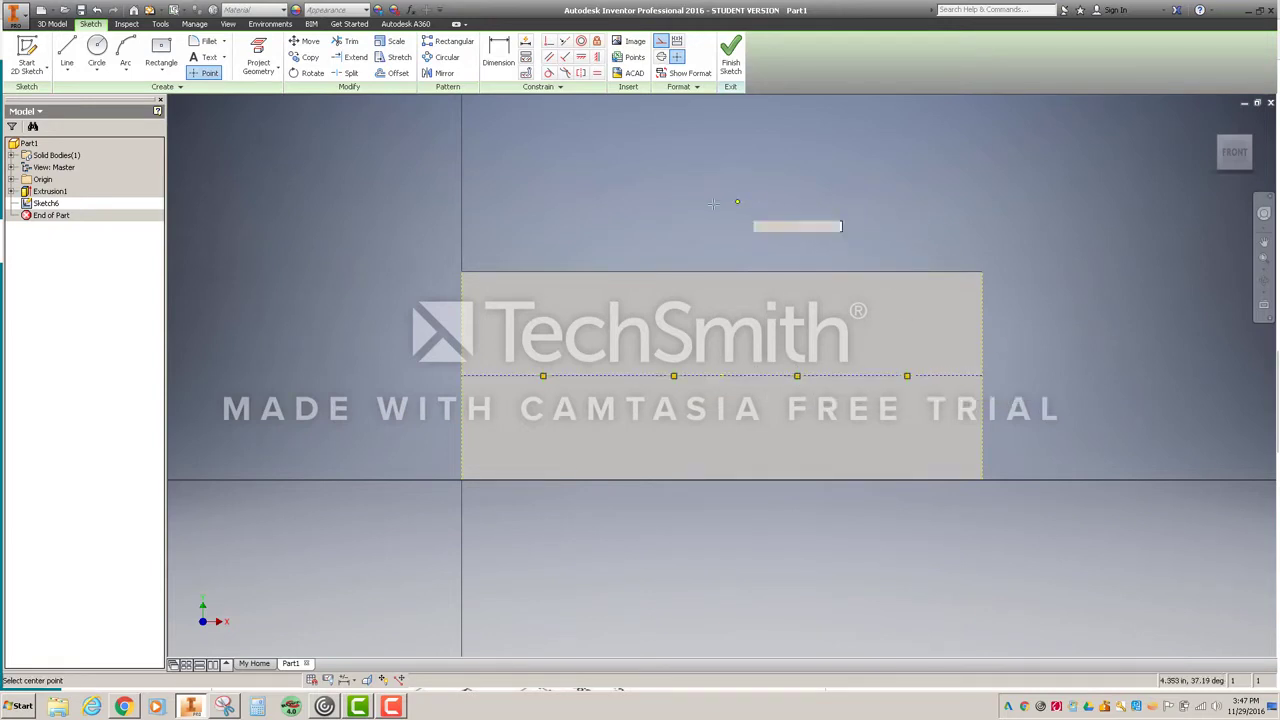
Dimension the four points from the face's left edge with successive spacings of 0.75, 1, 1.25 and 1.25 in, and finish the sketch.
right_click(677, 214)
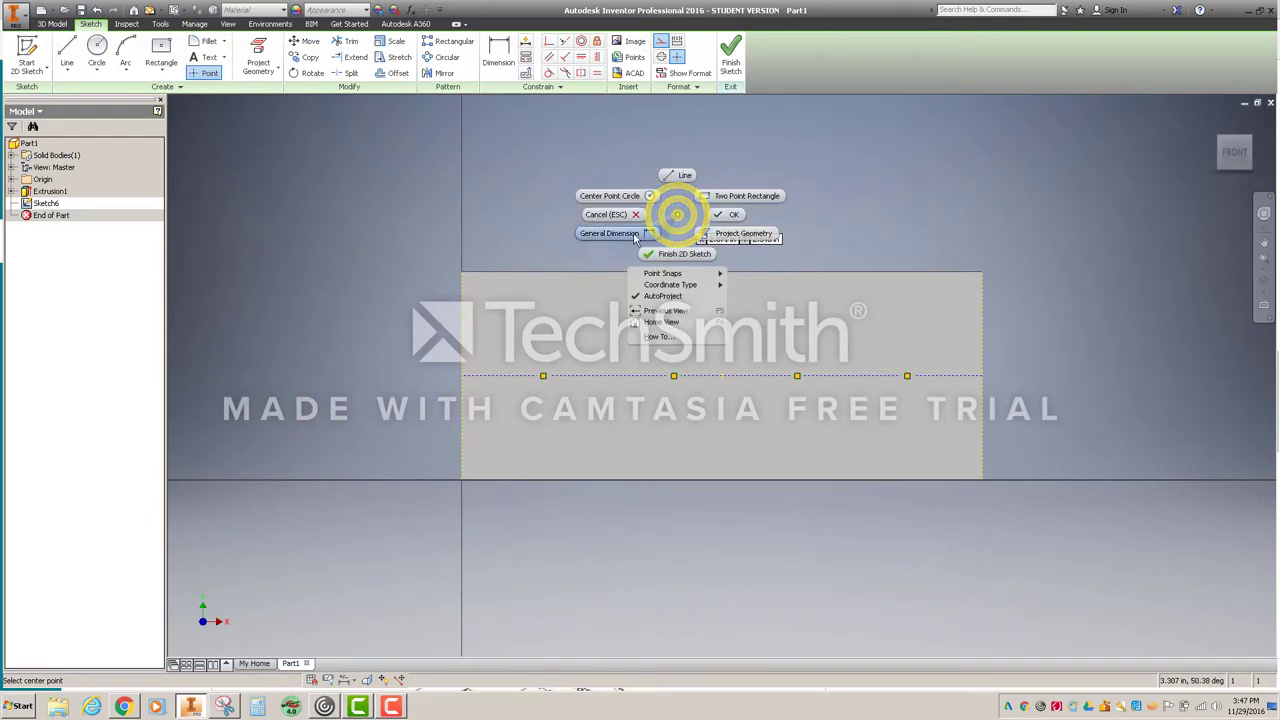
click(612, 233)
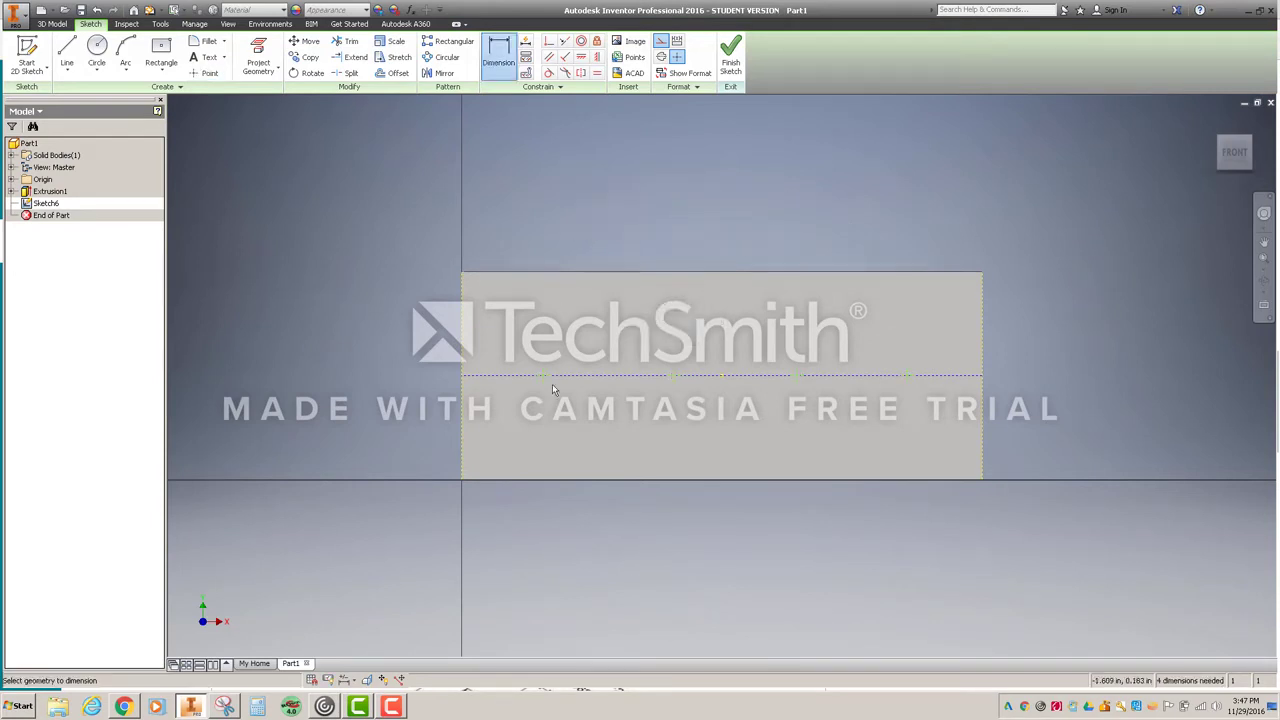
click(124, 707)
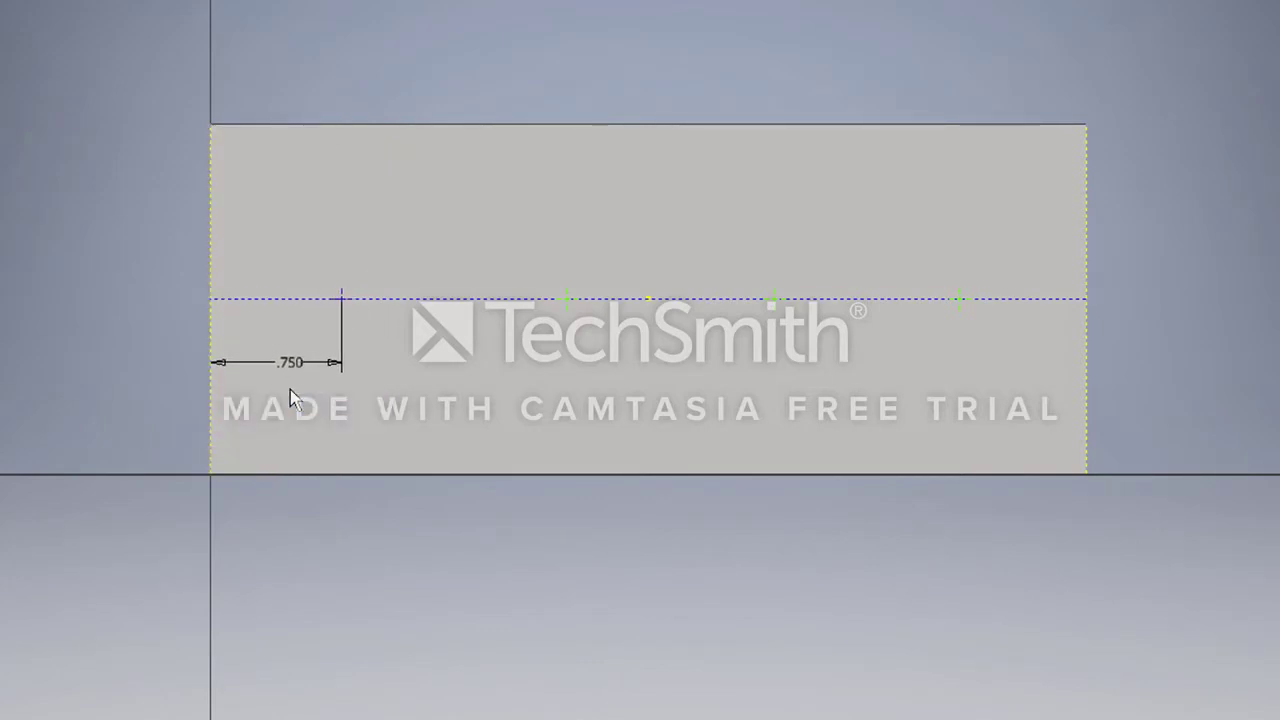
click(562, 301)
click(524, 366)
text(1.4741520)
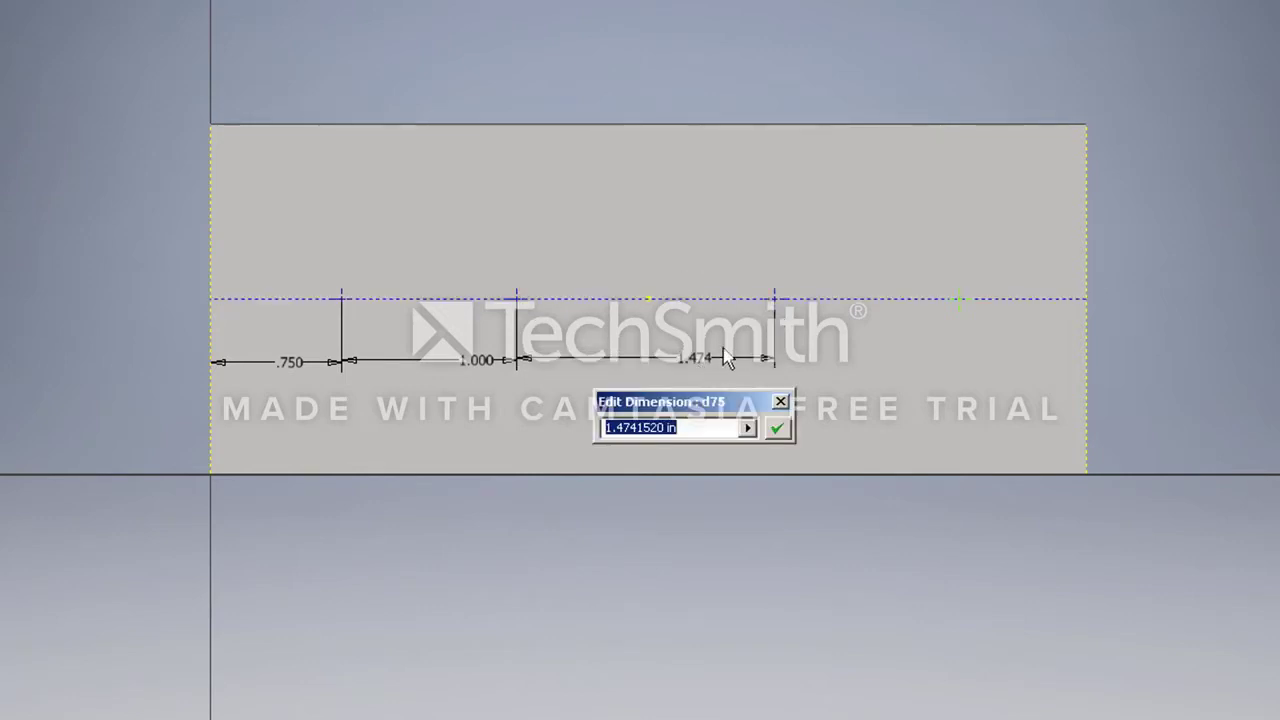
text(1.25)
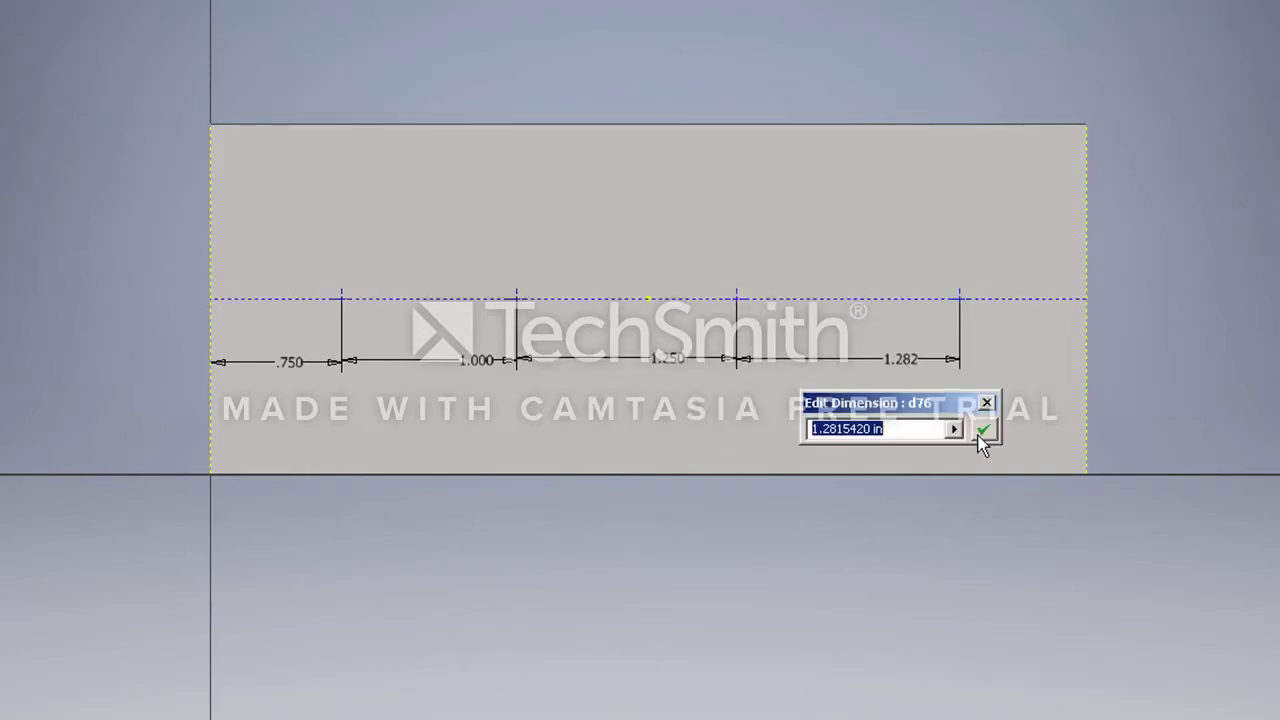
text(1.25)
key(Return)
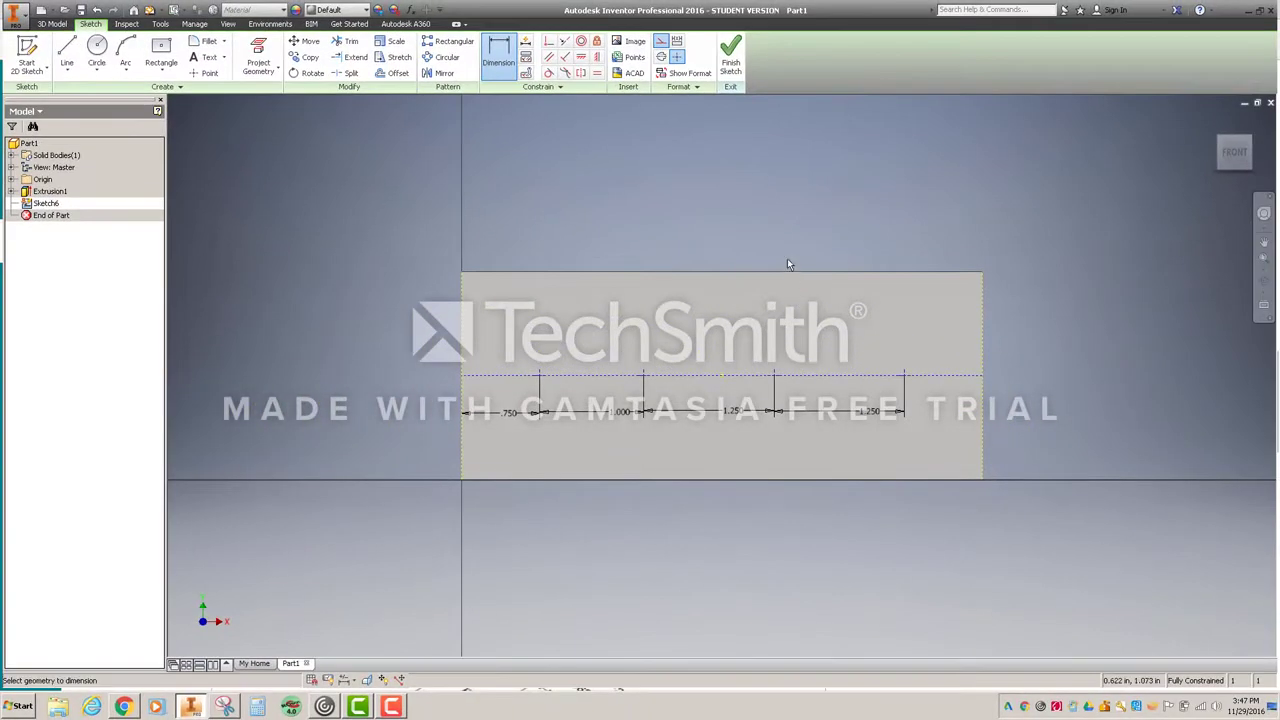
right_click(729, 157)
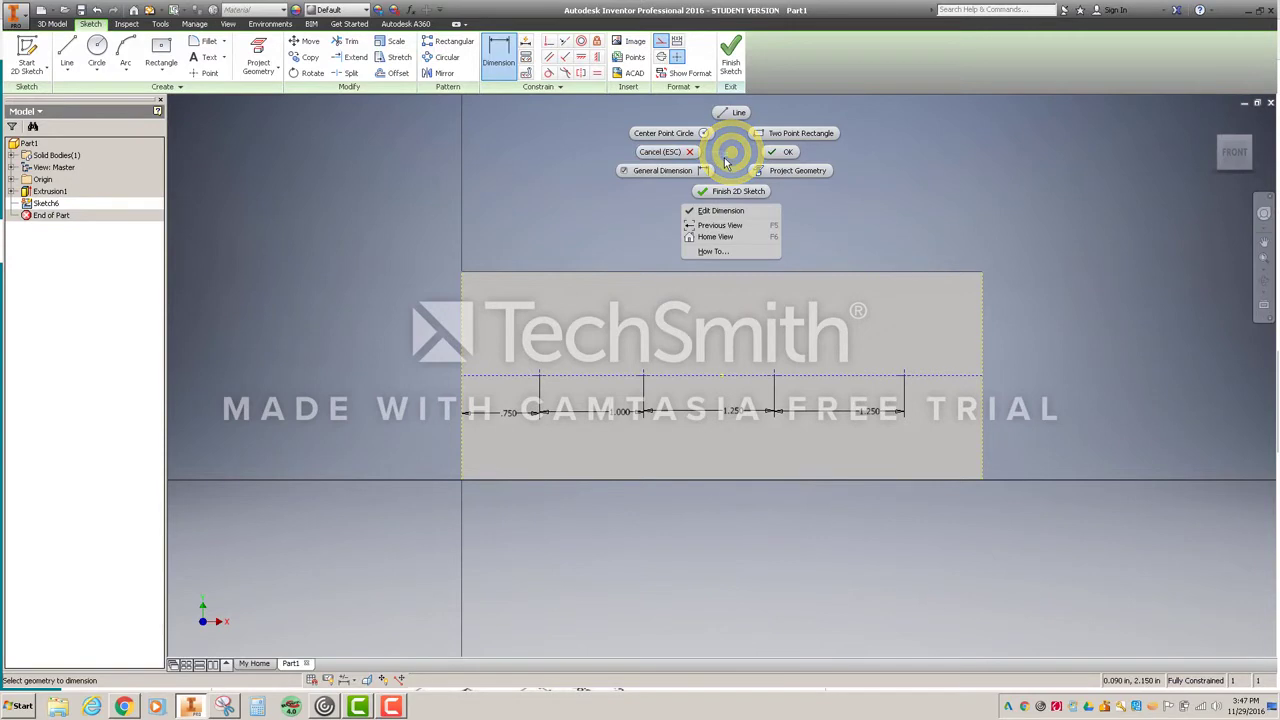
click(714, 237)
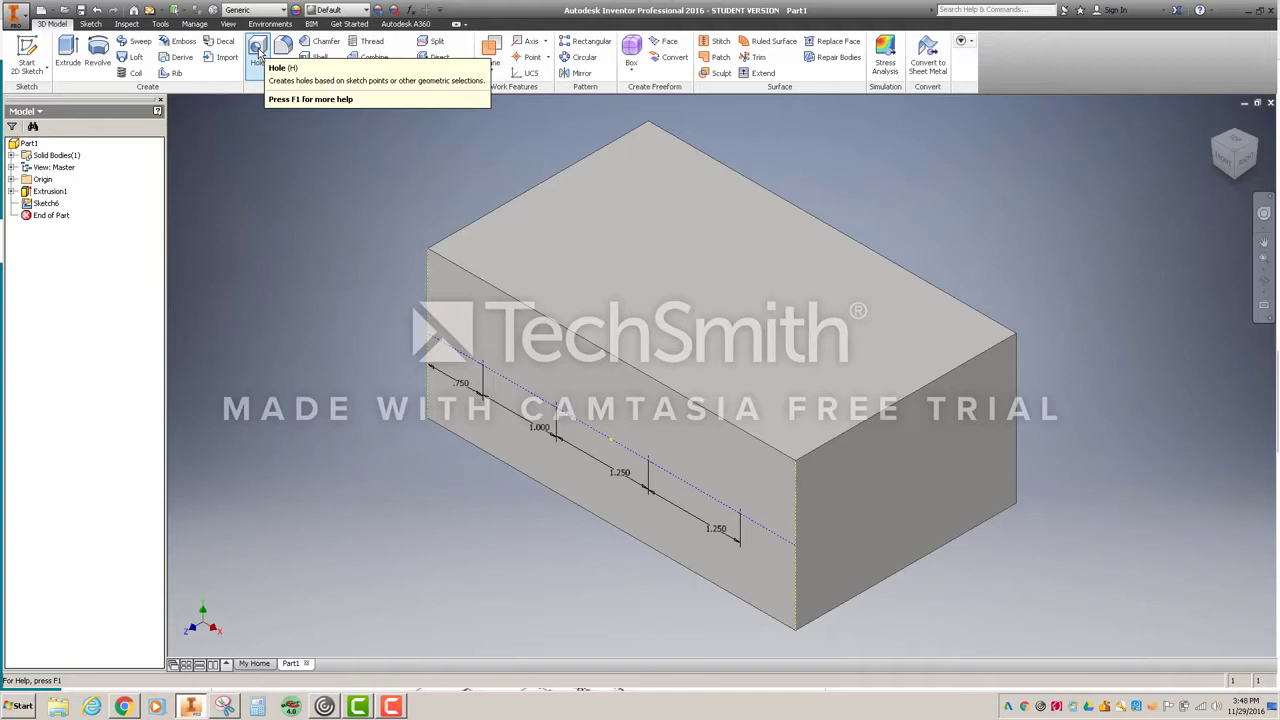
Start a Hole from the sketch and deselect three centers, keeping only the point 0.75 in from the left edge.
click(265, 52)
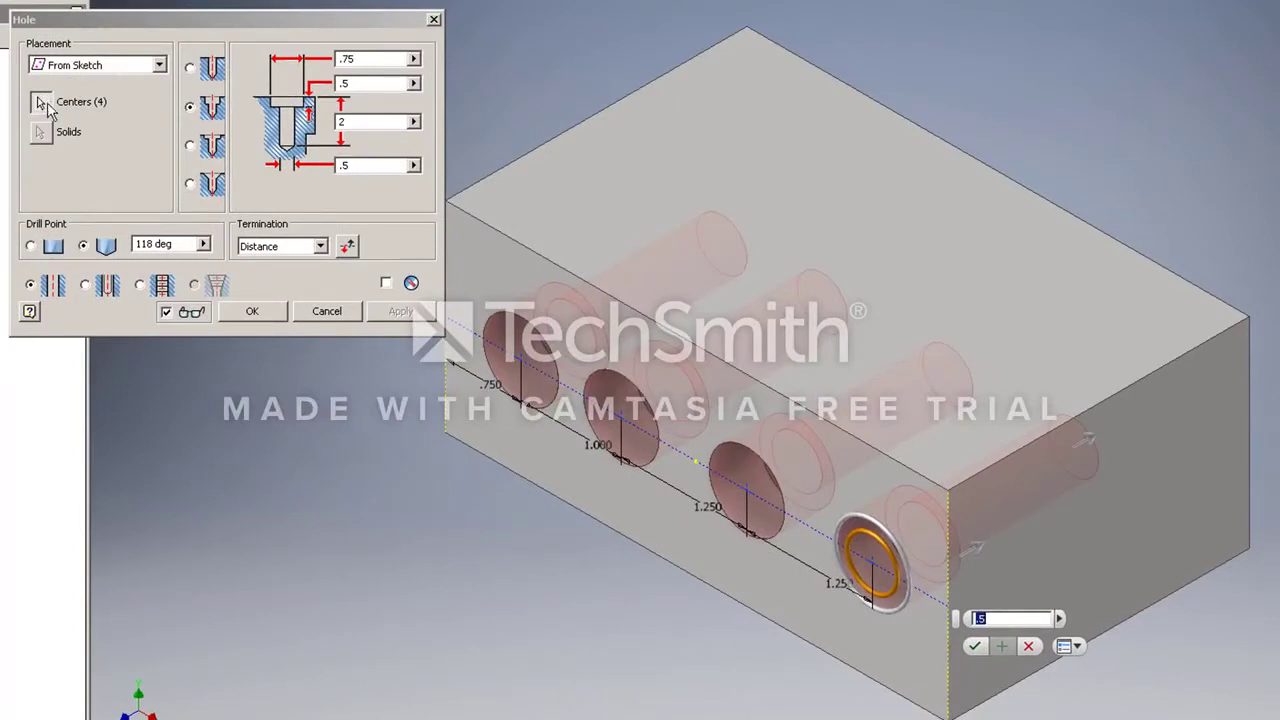
ctrl+click(630, 425)
ctrl+click(746, 484)
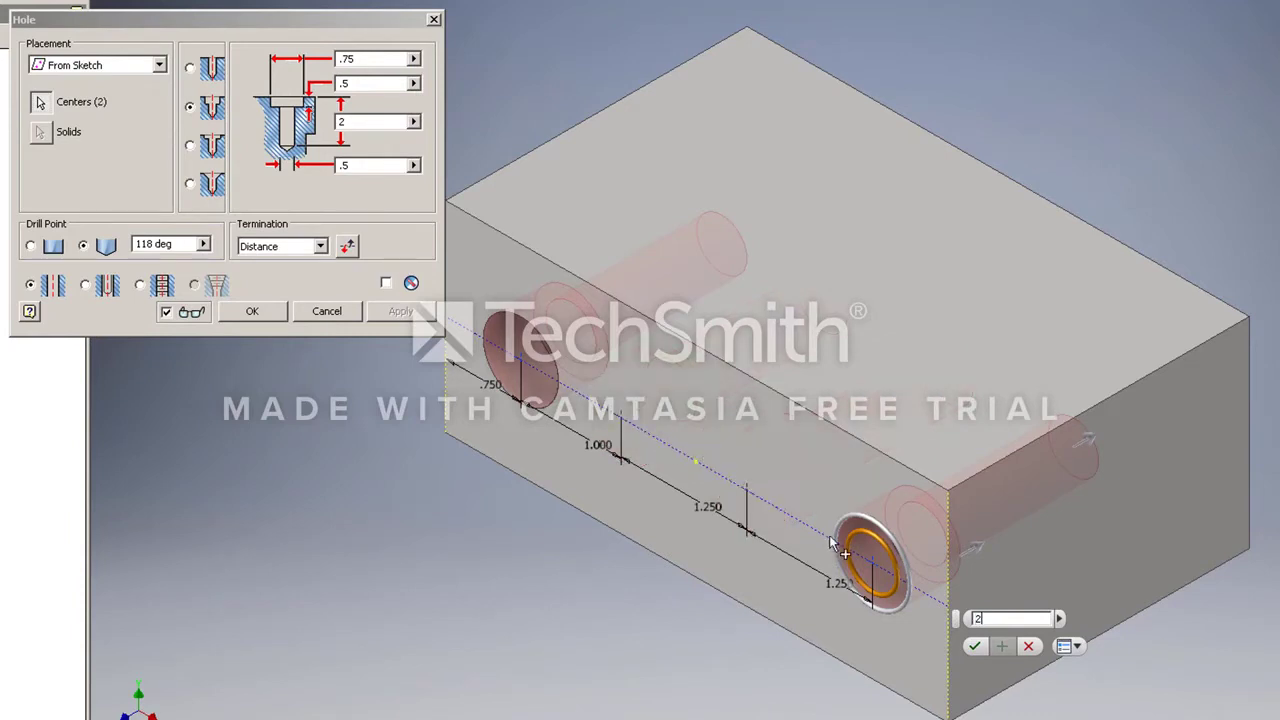
ctrl+click(868, 565)
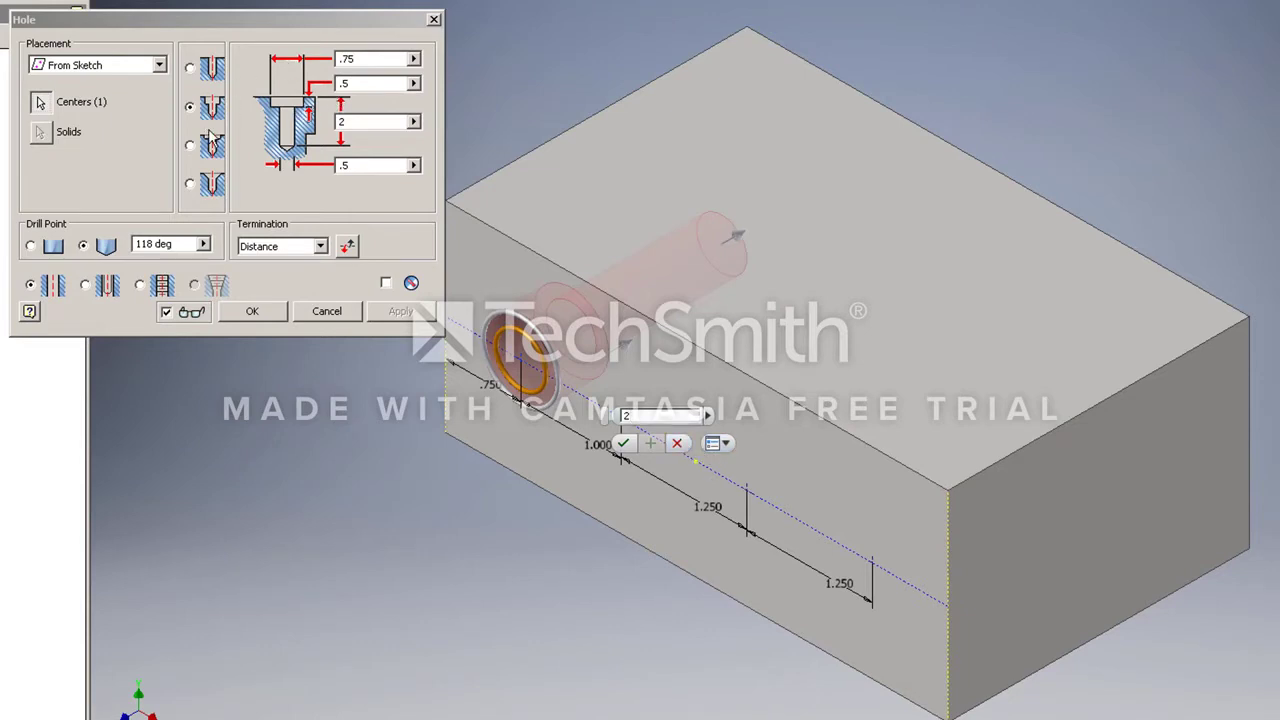
Set the hole to the plain drilled type with Through All termination.
click(196, 67)
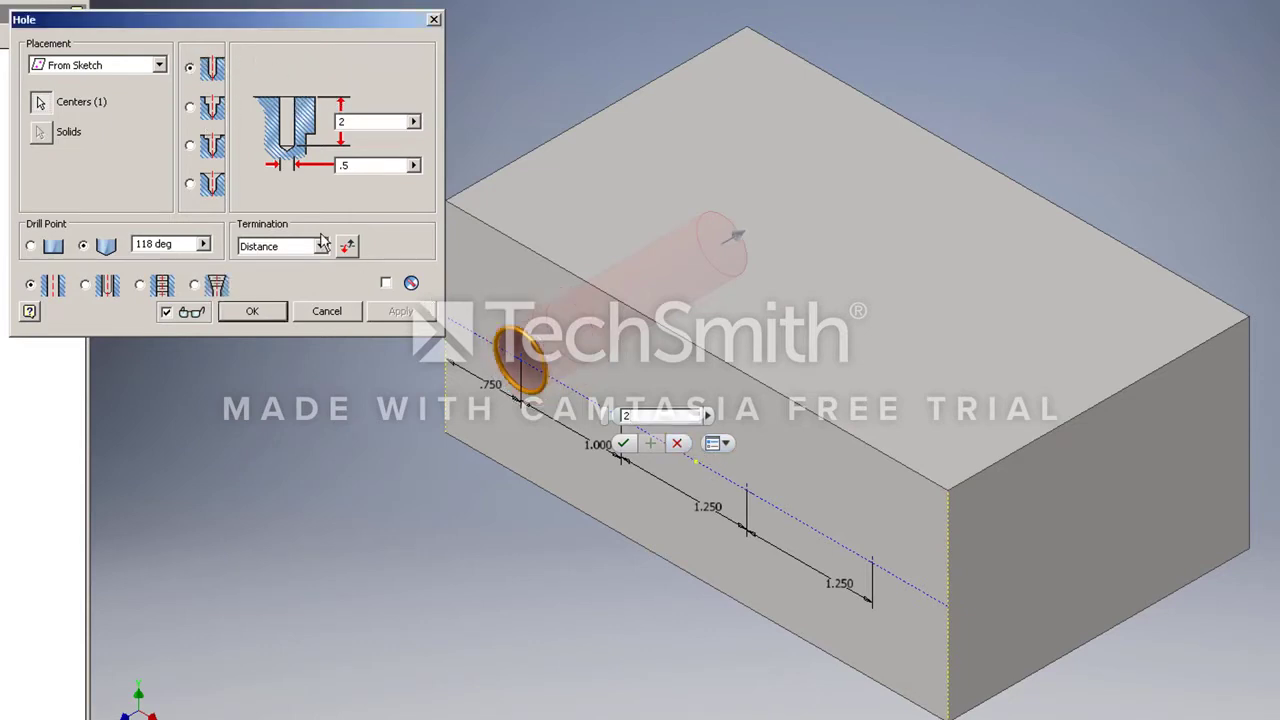
click(284, 250)
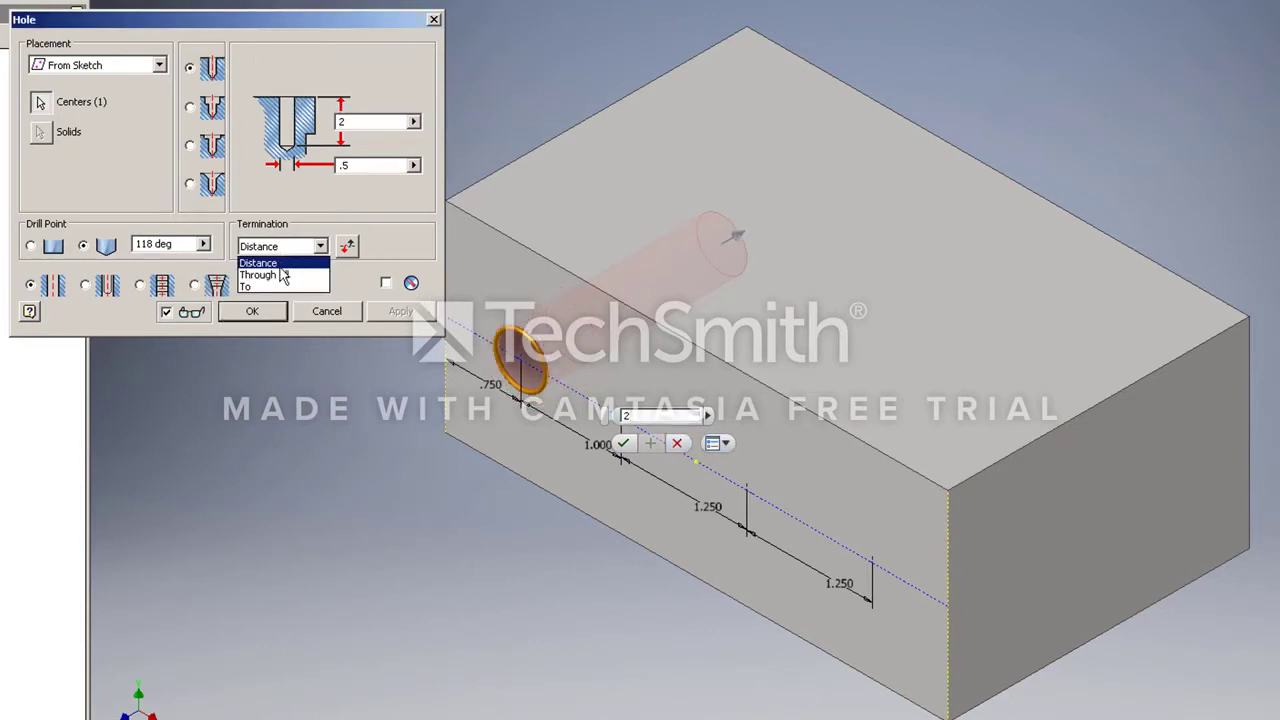
click(258, 274)
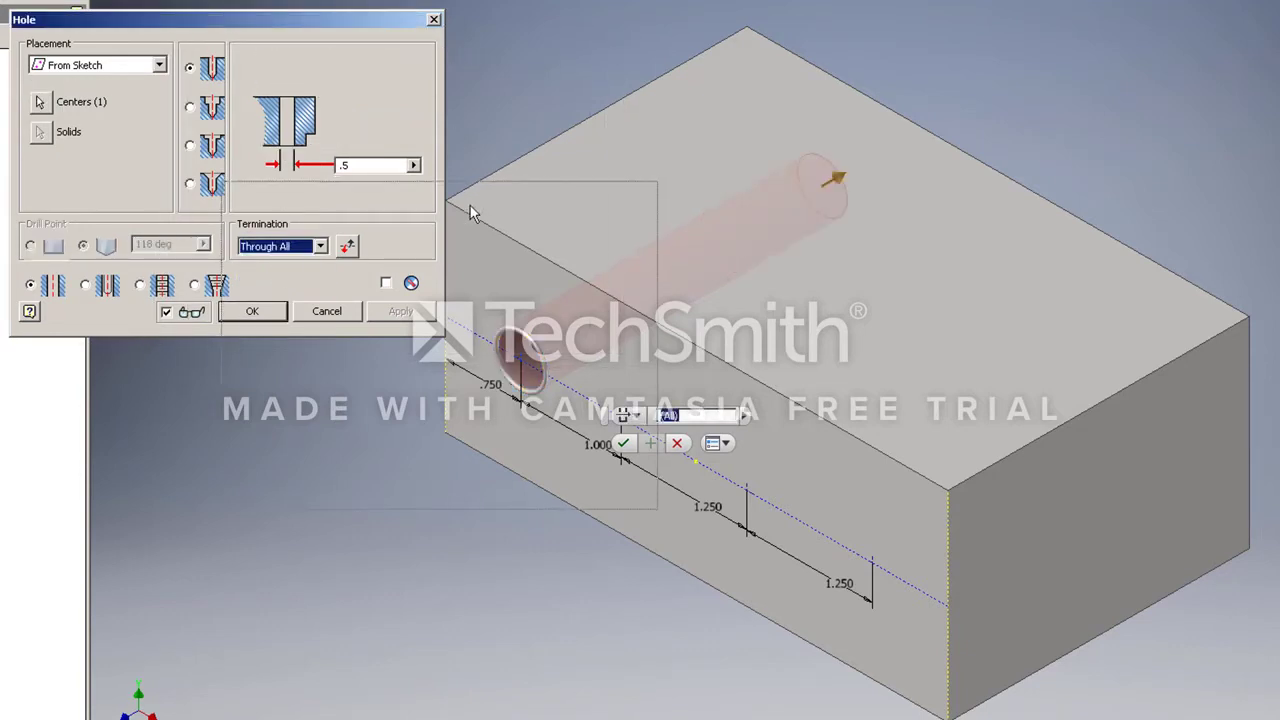
drag(470, 212, 403, 262)
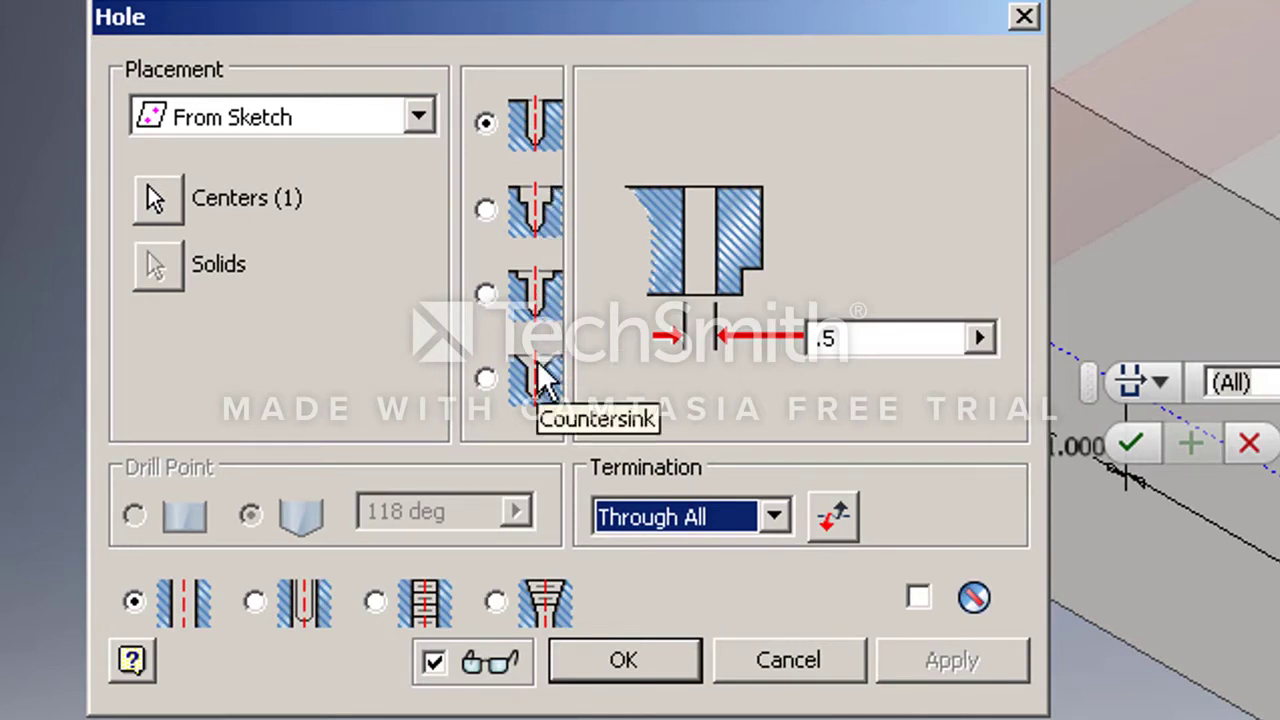
Make the hole a counterbore with 0.75 counterbore diameter, 0.5 counterbore depth and 0.5 hole diameter.
click(495, 205)
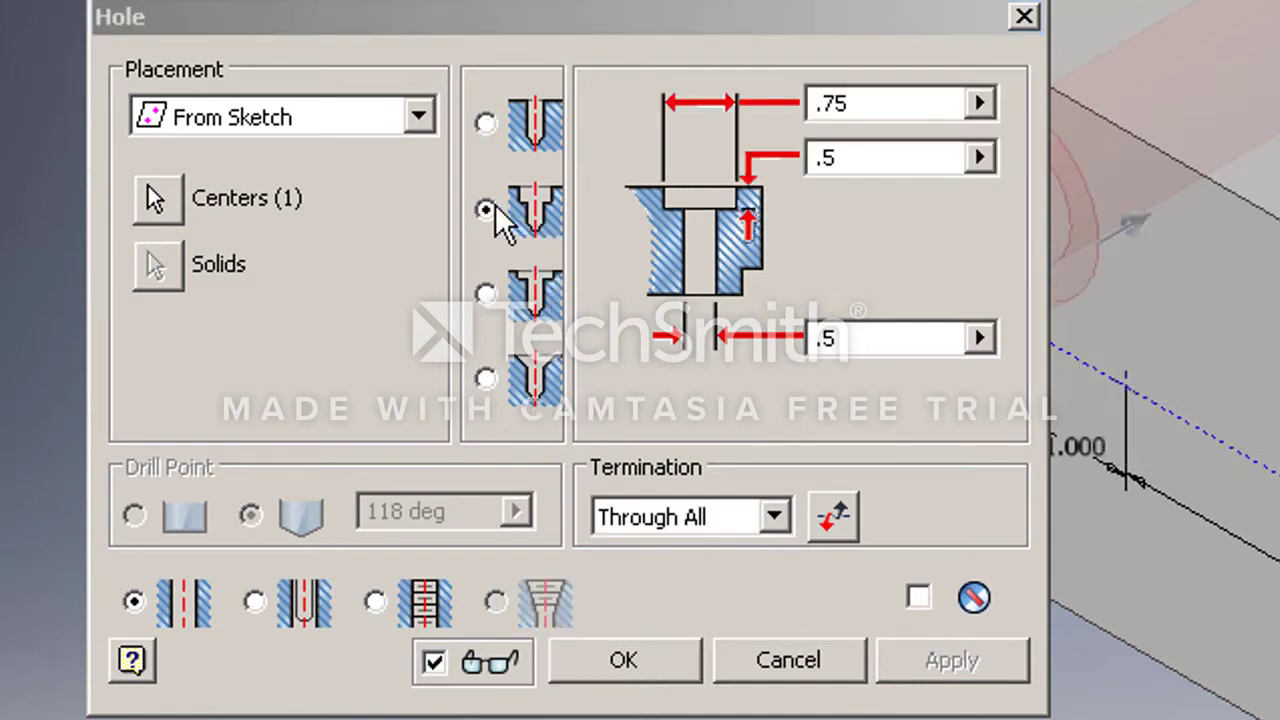
click(880, 105)
double_click(825, 106)
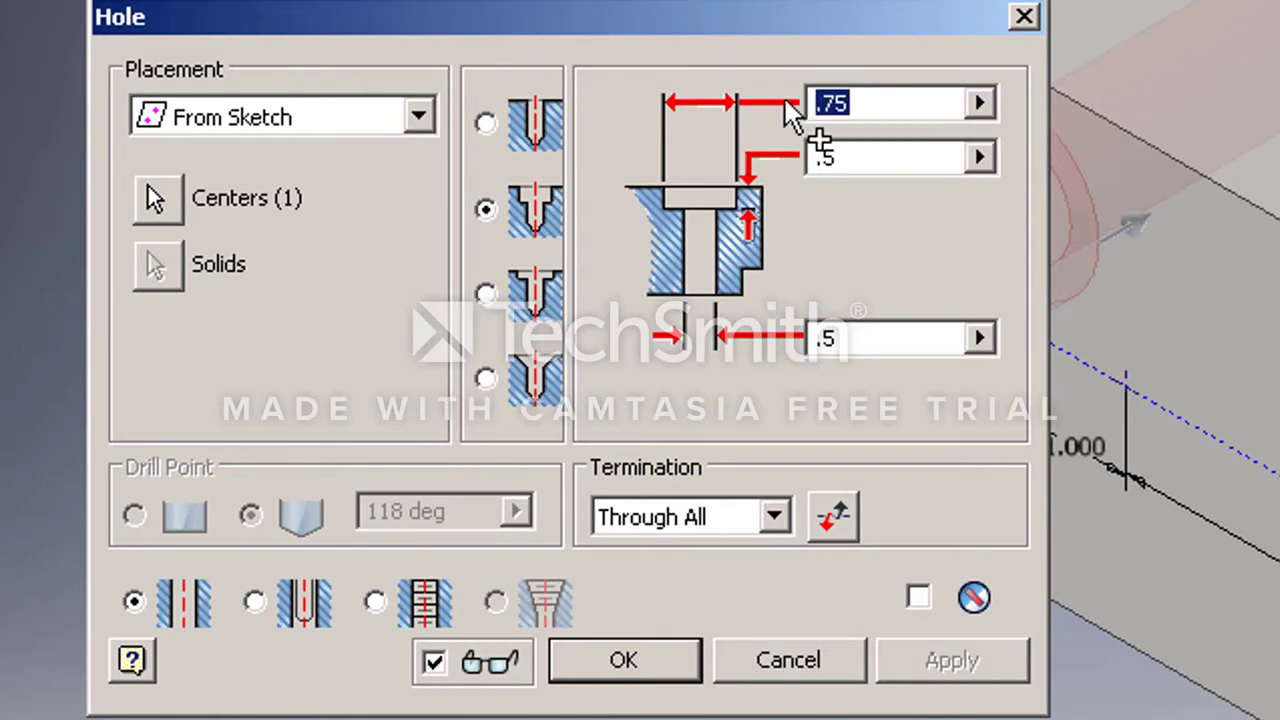
text(.75)
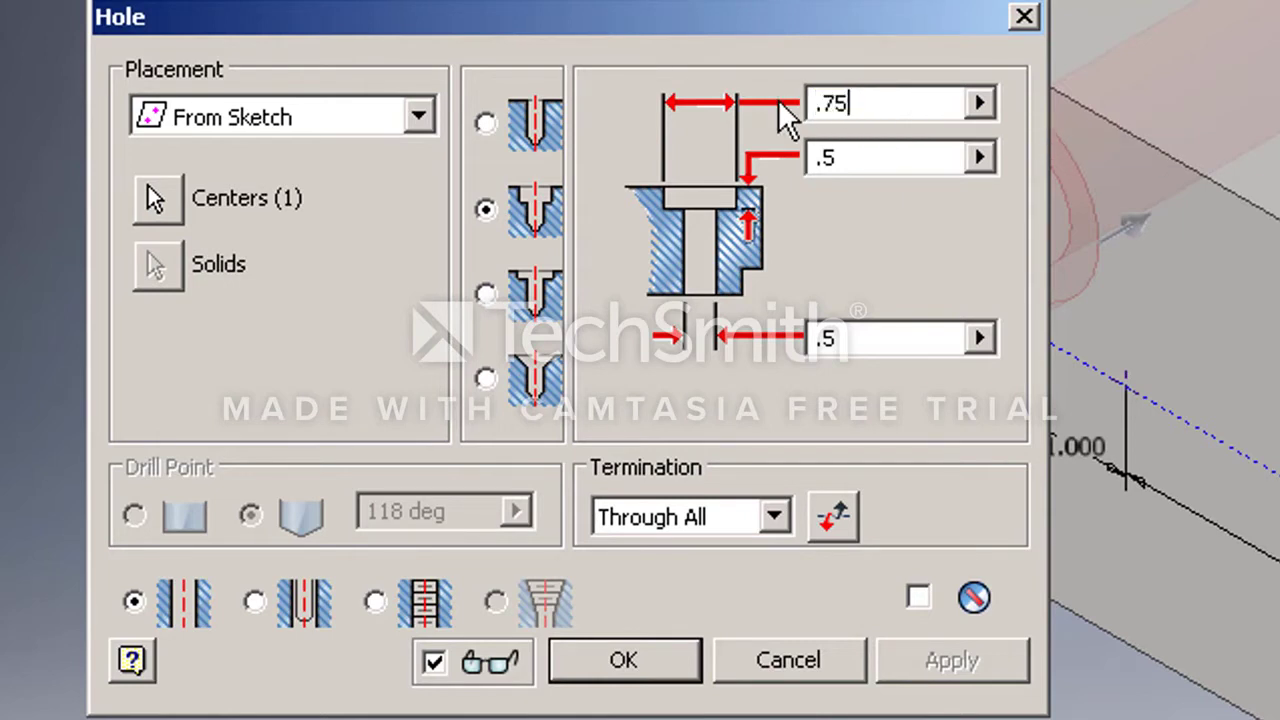
click(895, 160)
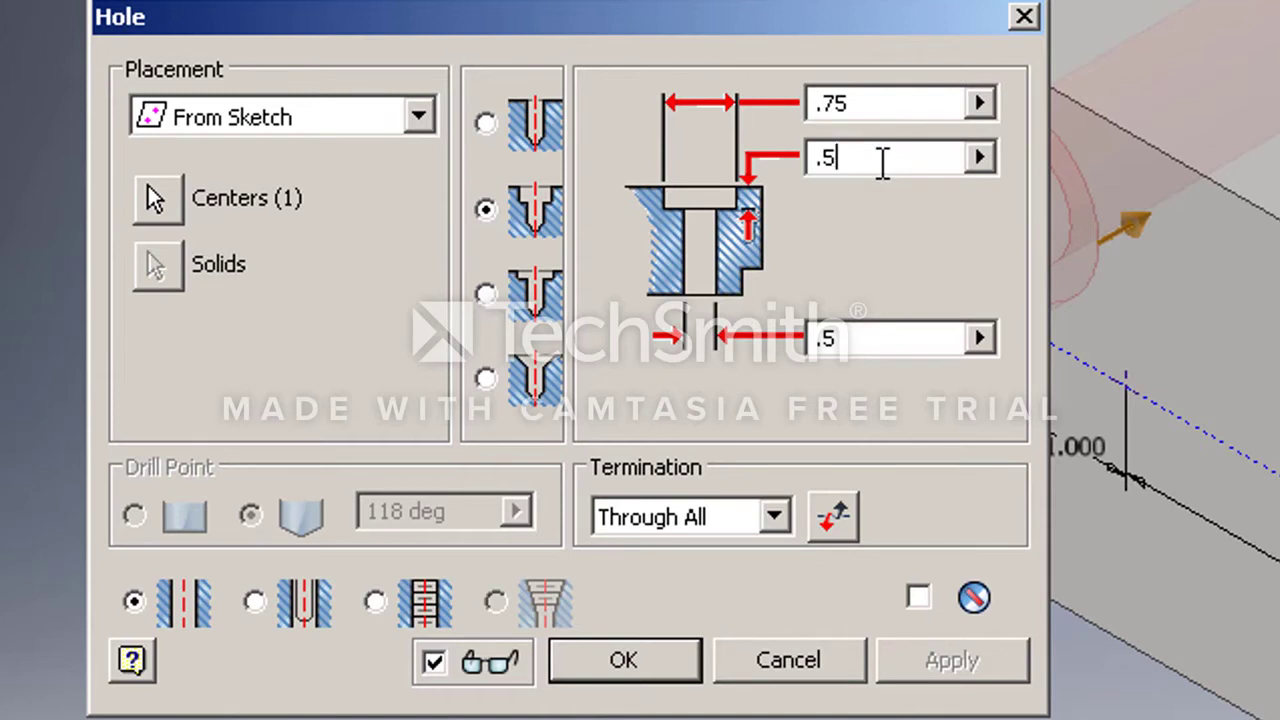
drag(882, 163, 795, 167)
double_click(837, 345)
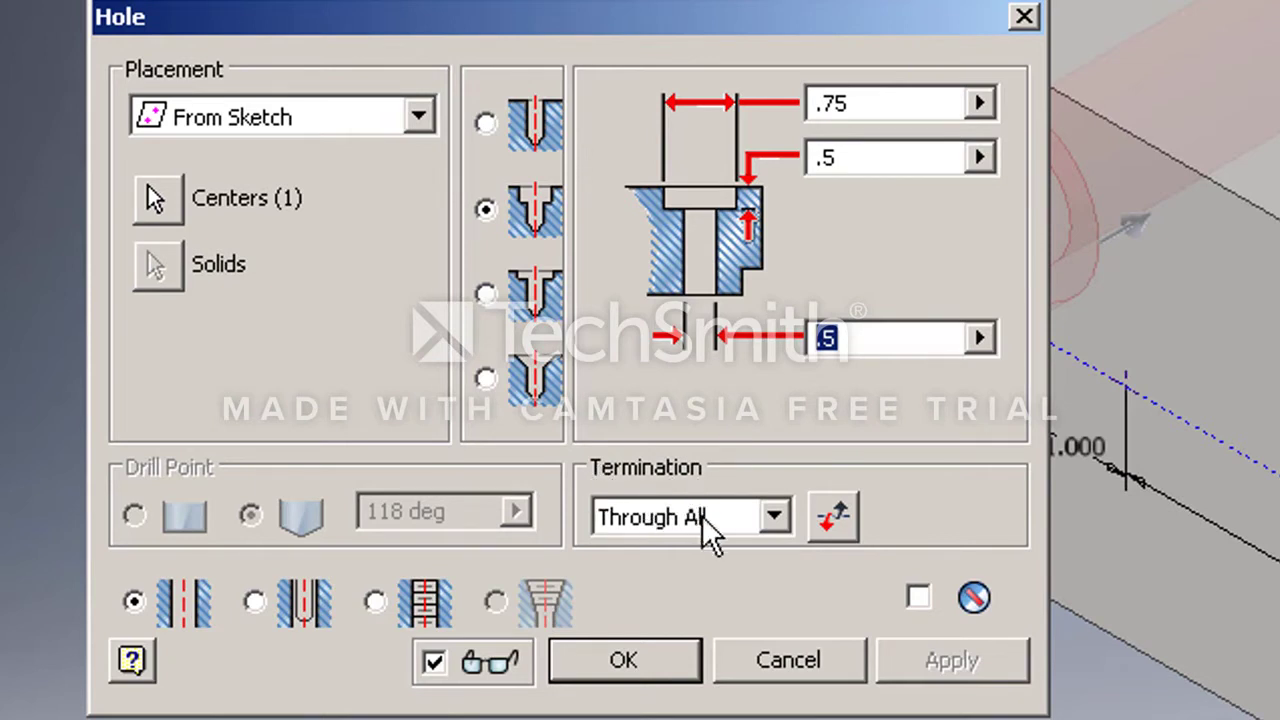
Set the counterbore hole's termination to Distance with a depth of 2 and create the hole.
click(774, 517)
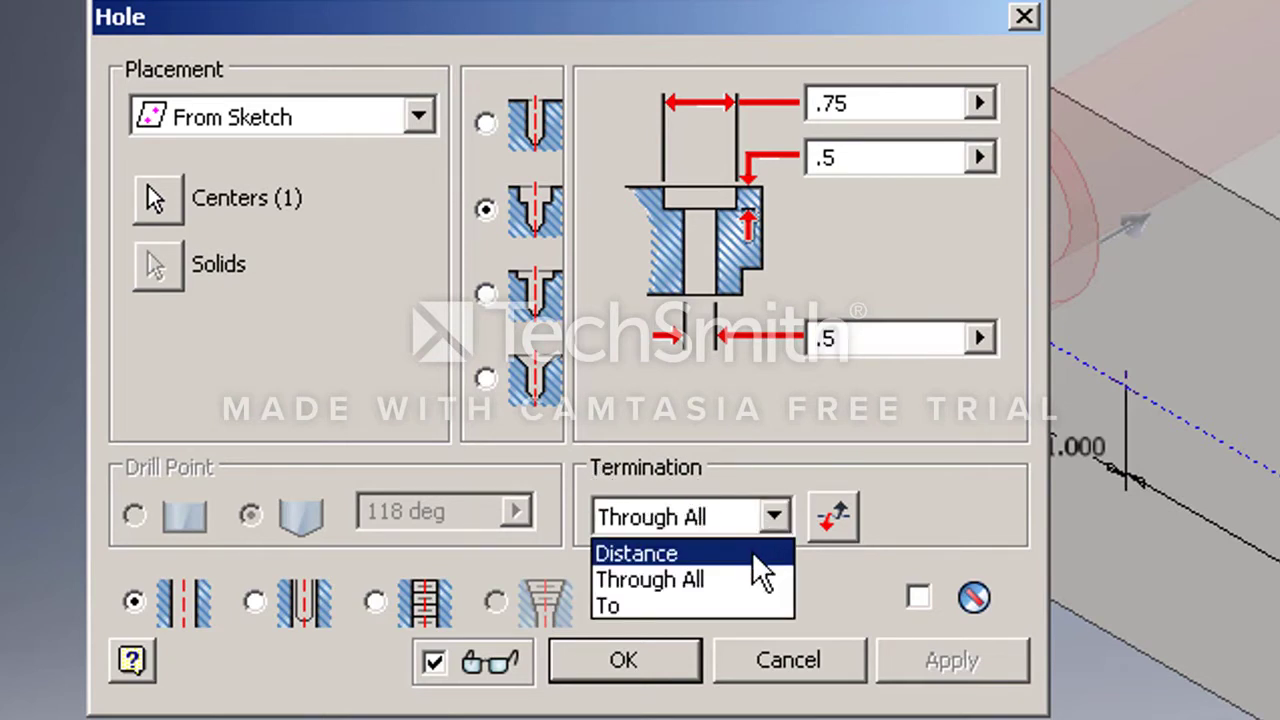
click(752, 551)
click(832, 240)
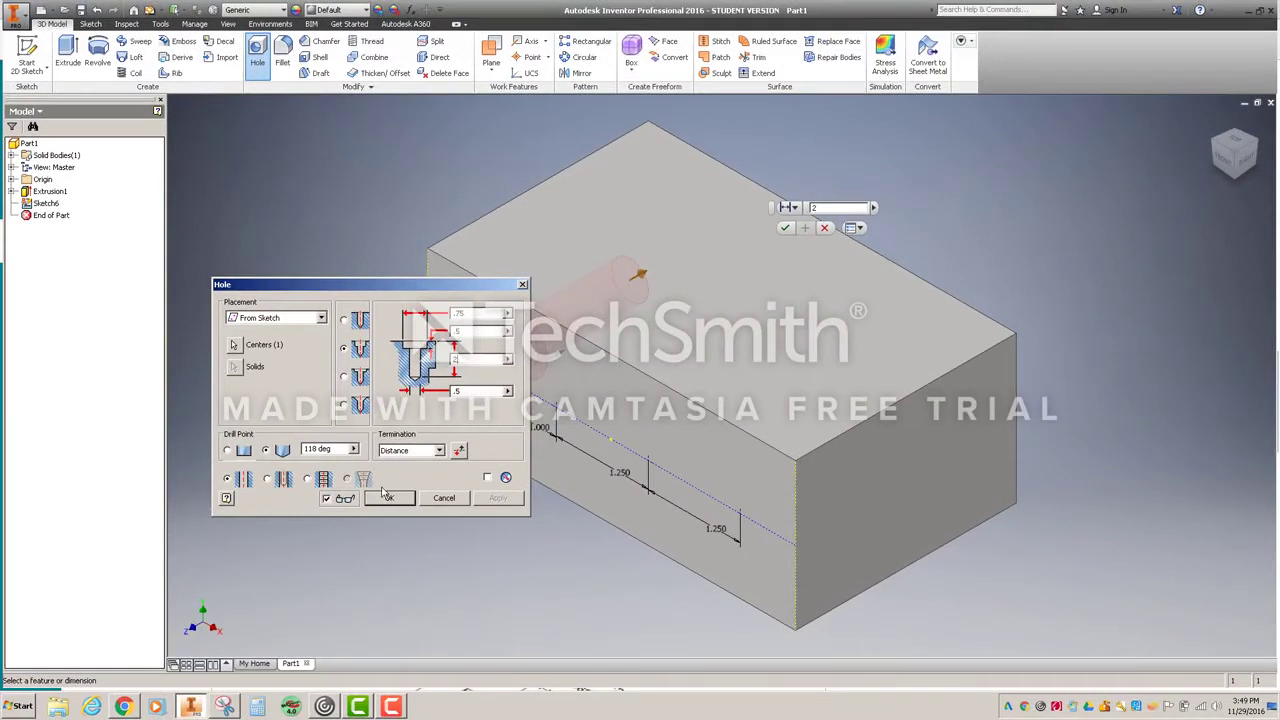
click(389, 497)
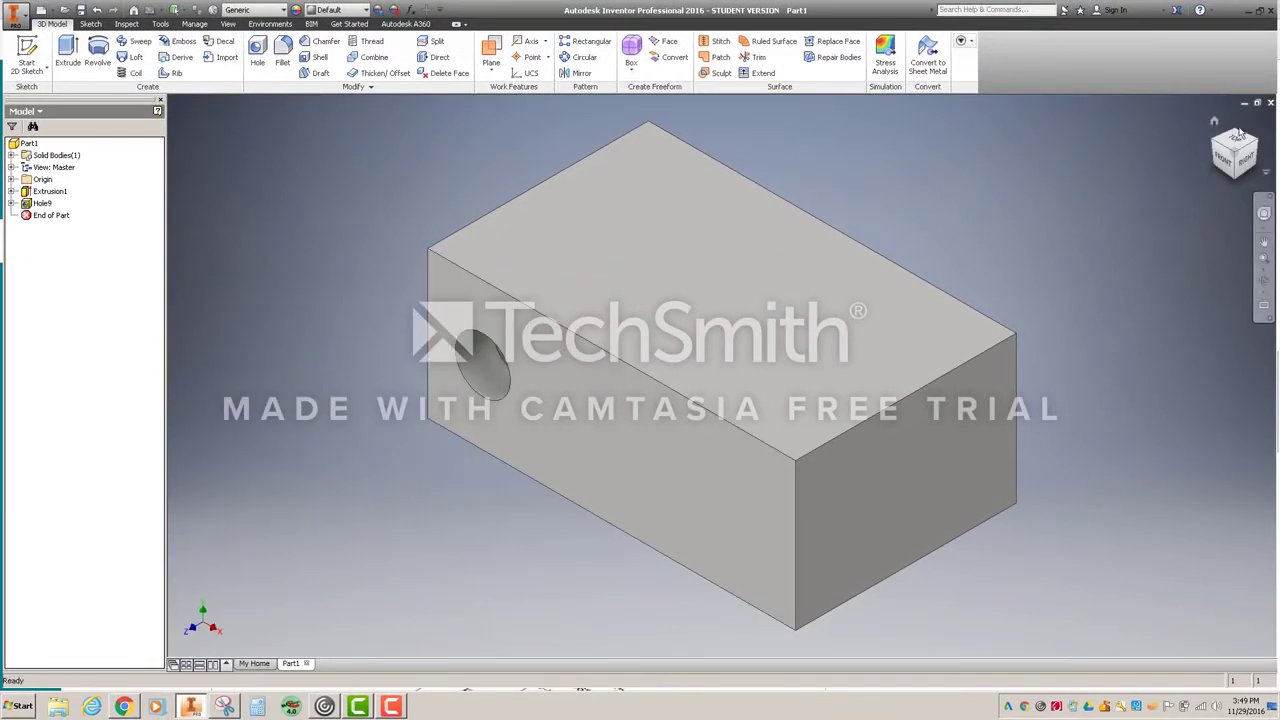
click(1240, 155)
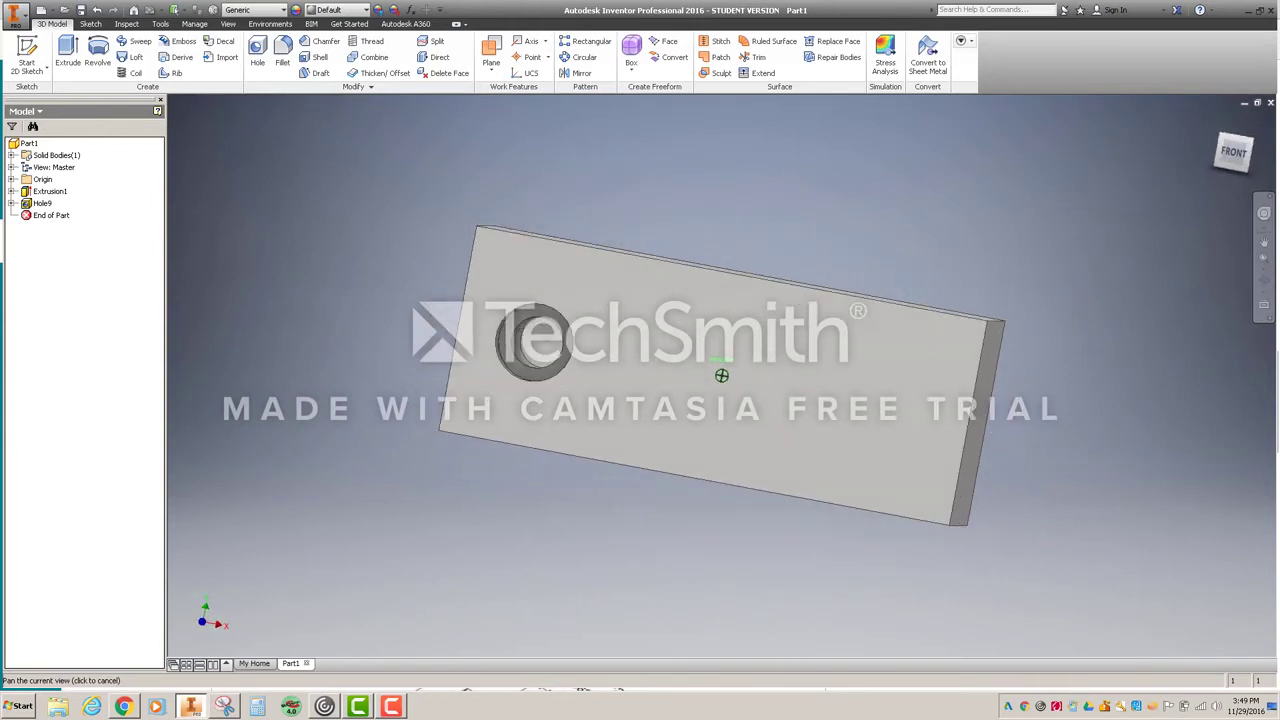
click(1214, 122)
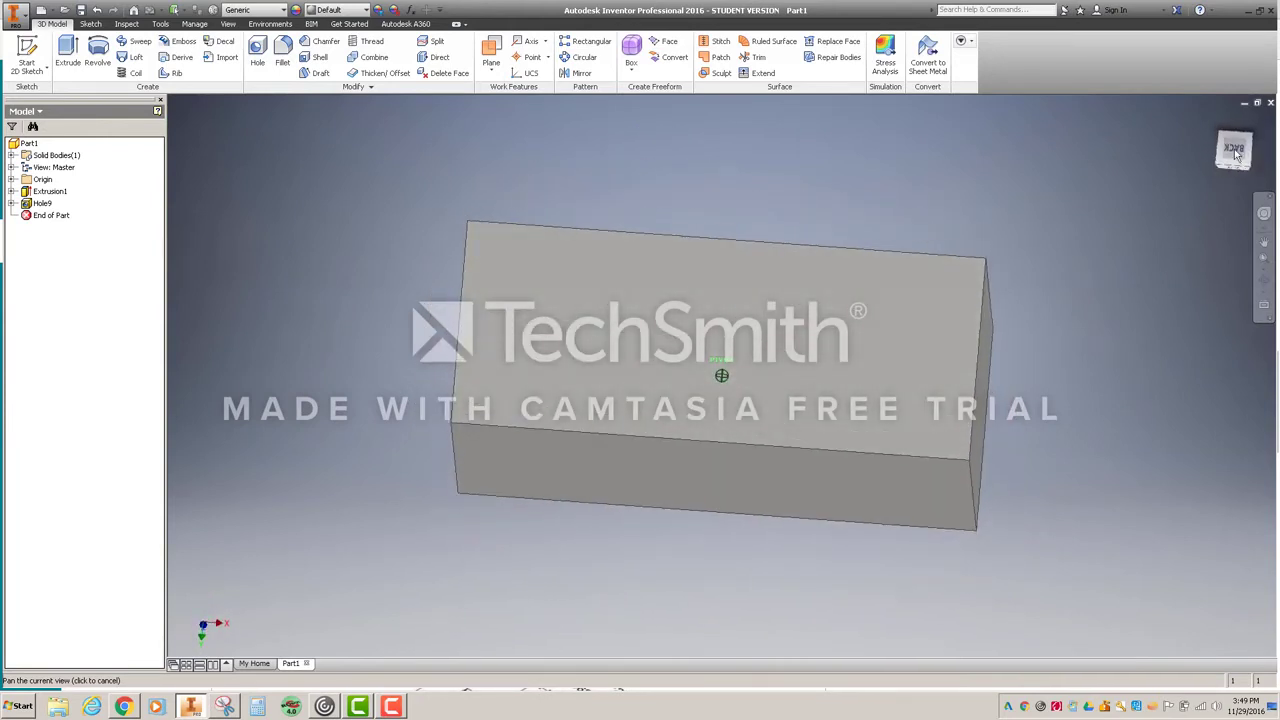
click(1214, 122)
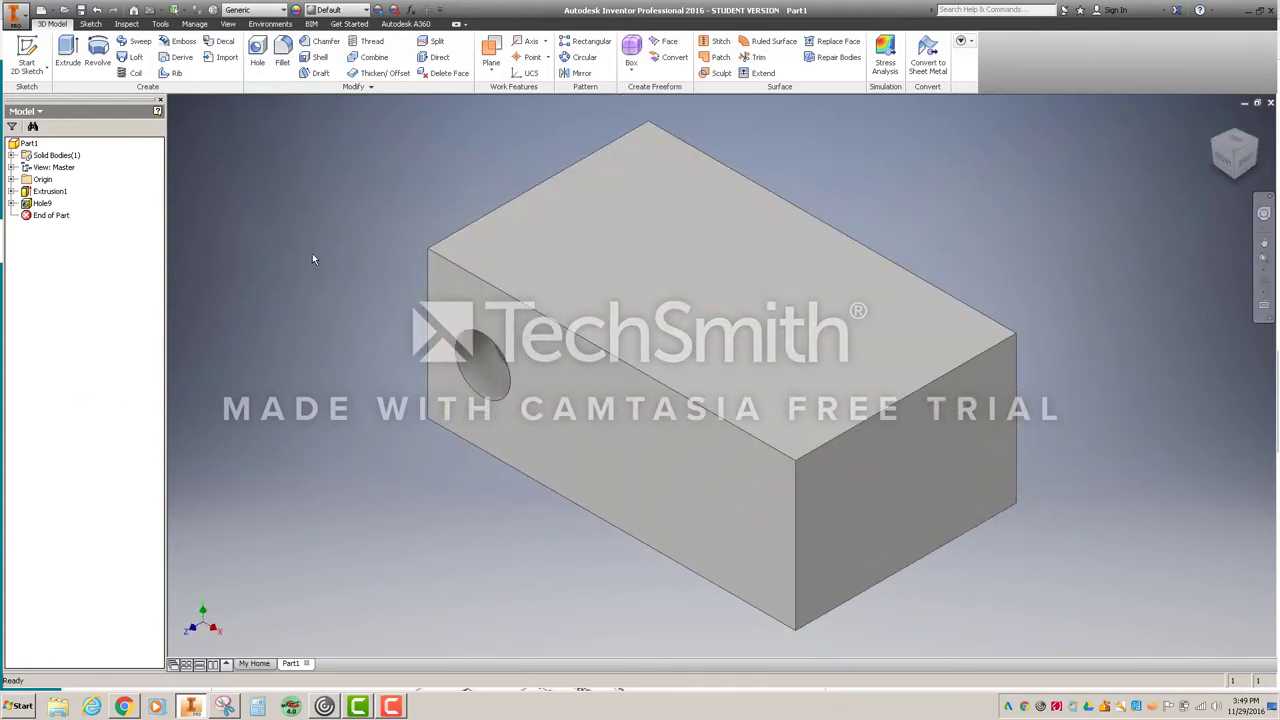
click(257, 58)
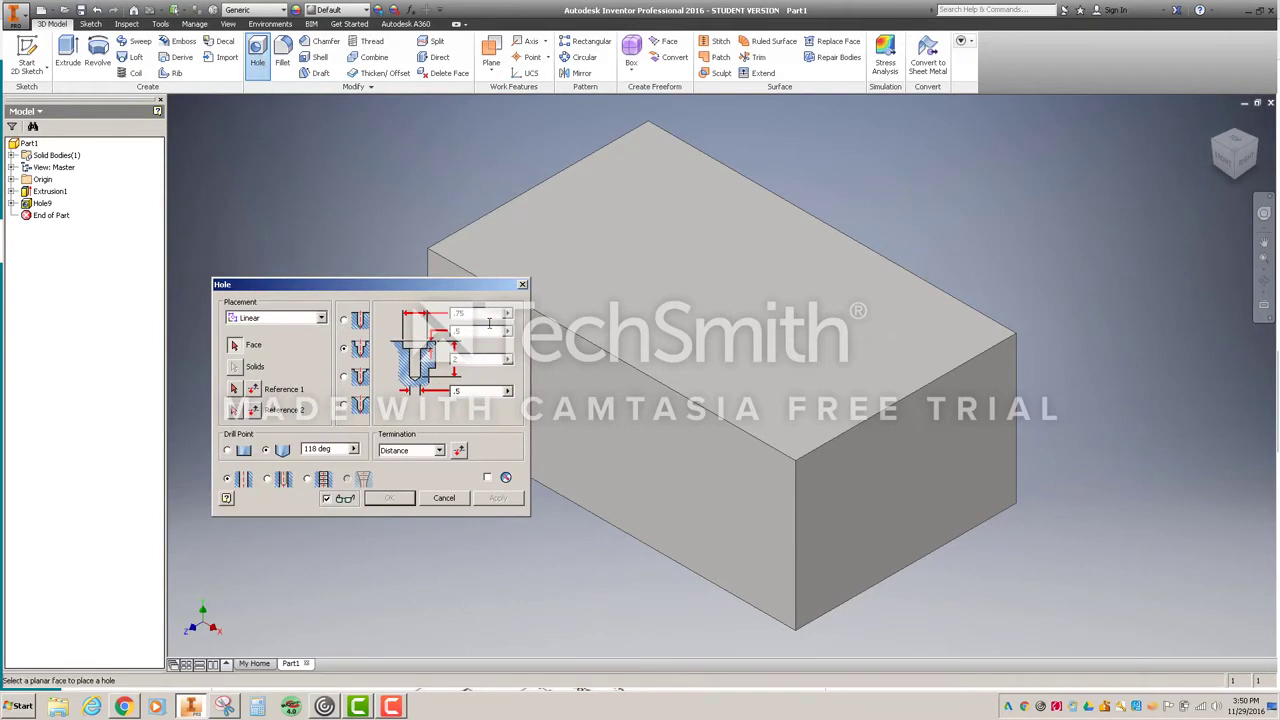
click(522, 285)
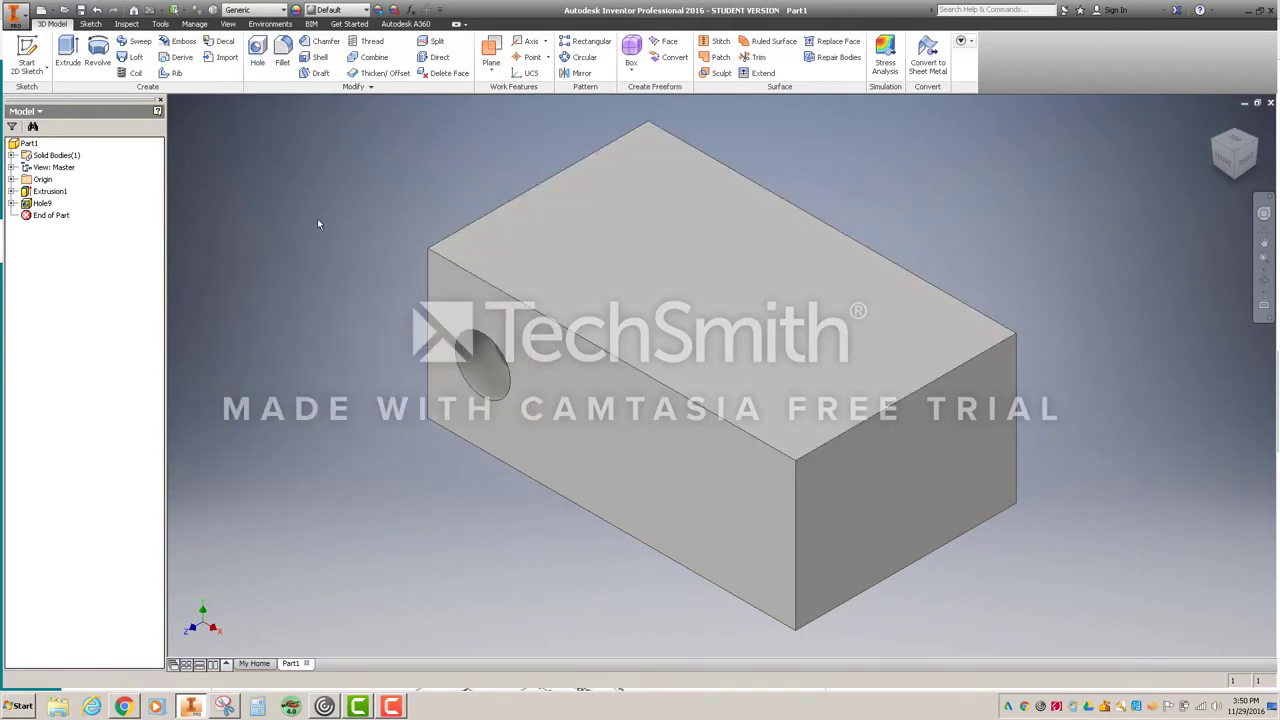
Share Sketch6, the point sketch consumed by the counterbore hole, so its remaining points can be reused.
click(12, 203)
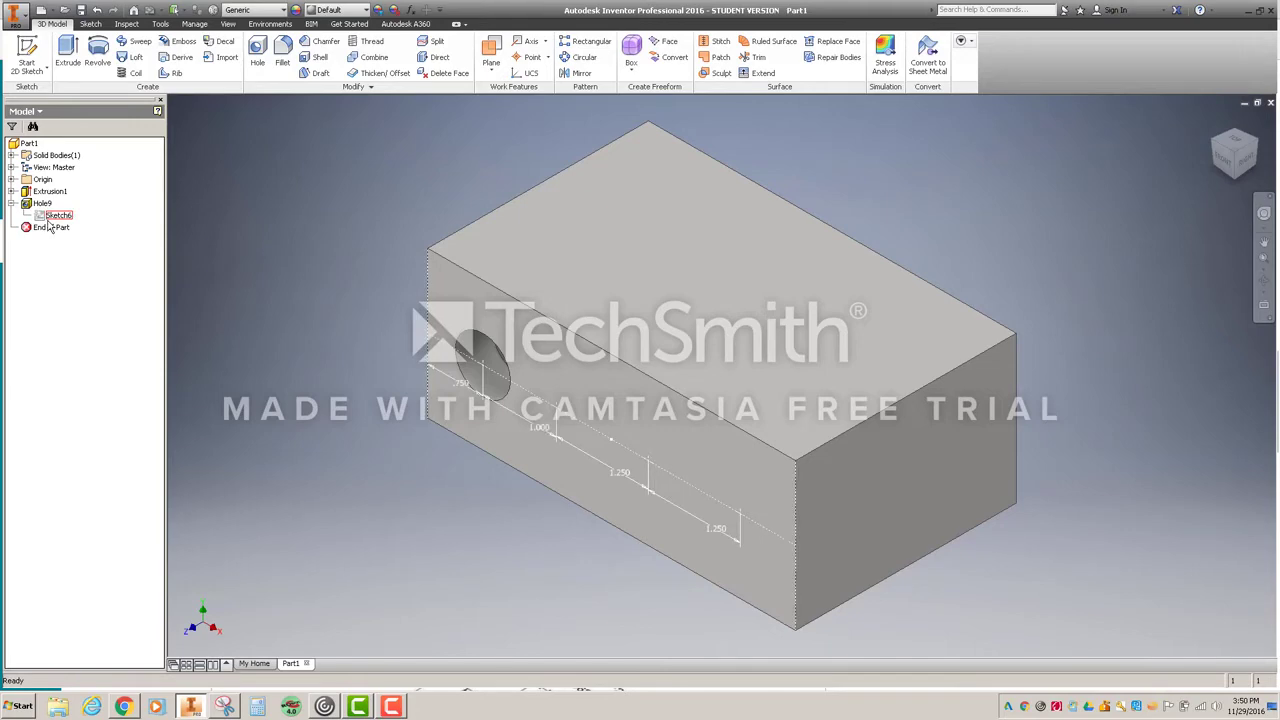
click(12, 203)
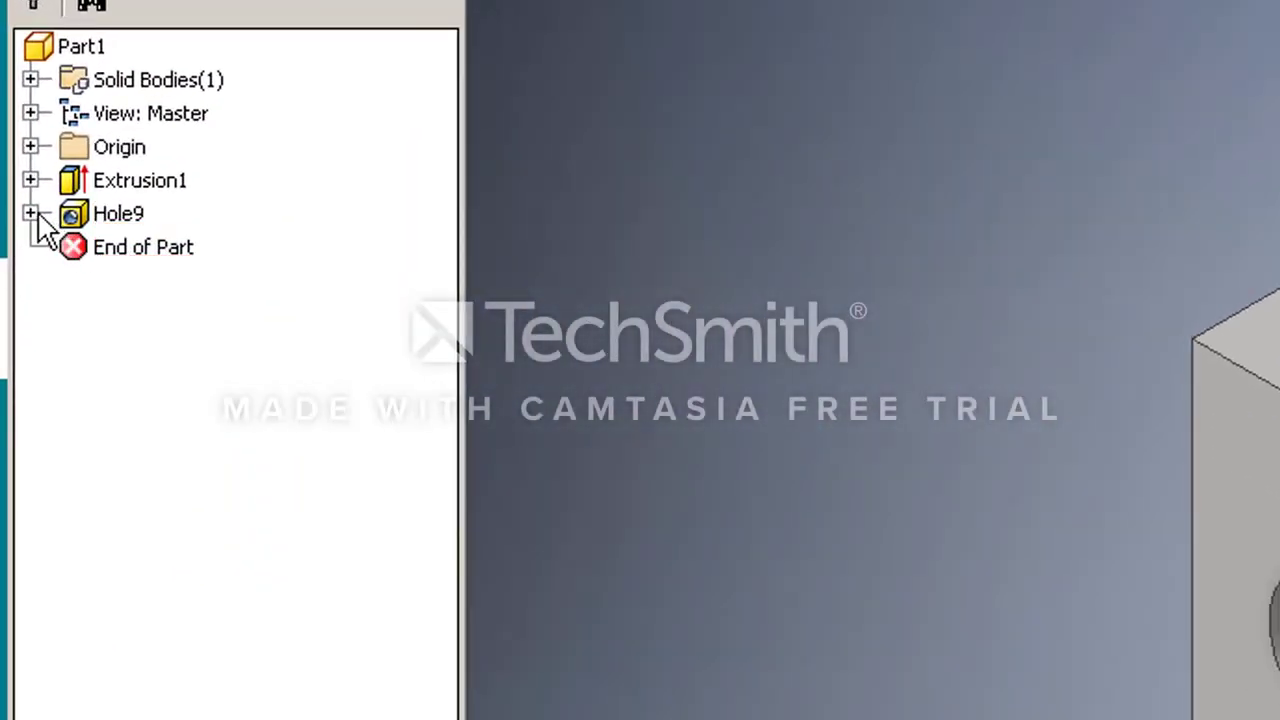
click(31, 214)
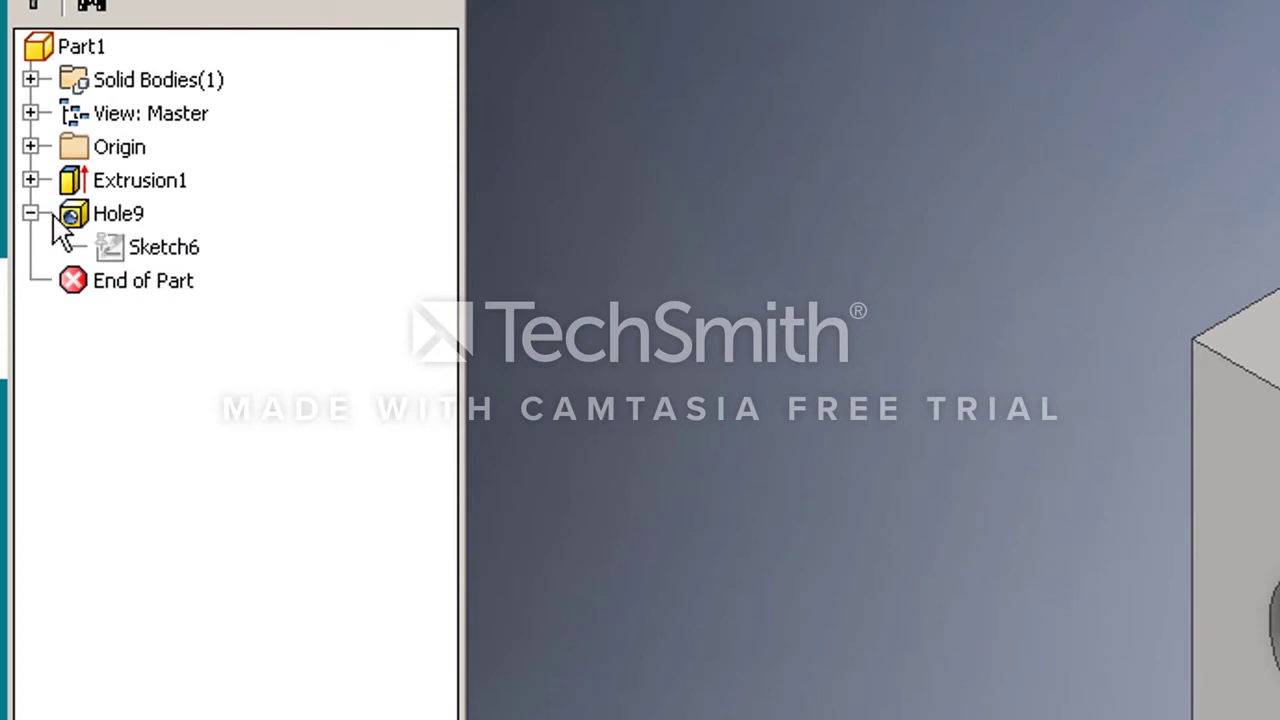
right_click(112, 252)
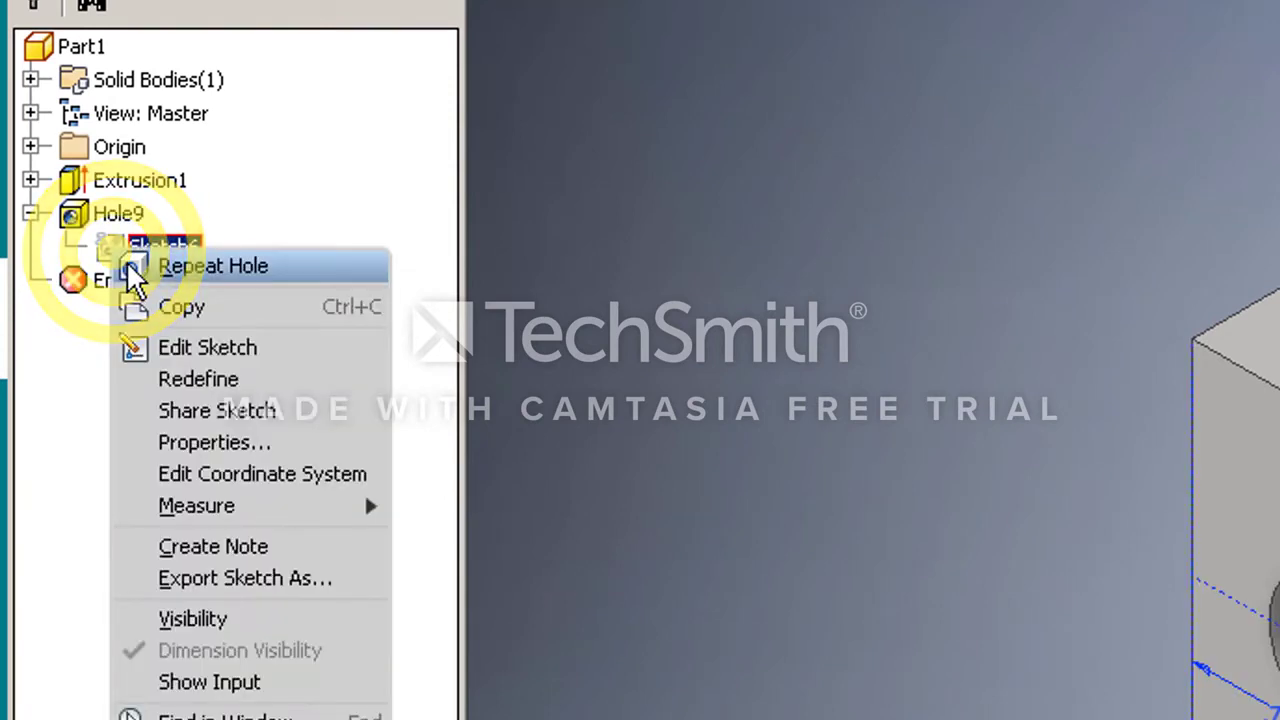
click(184, 418)
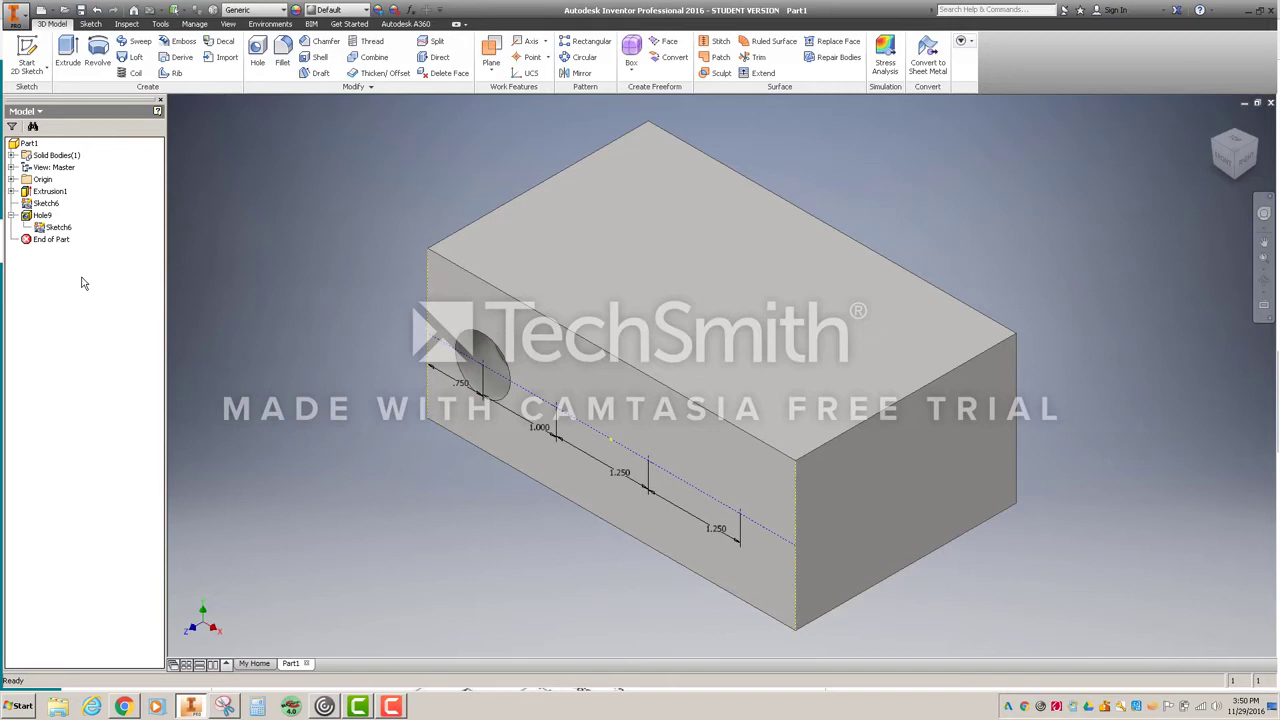
click(53, 228)
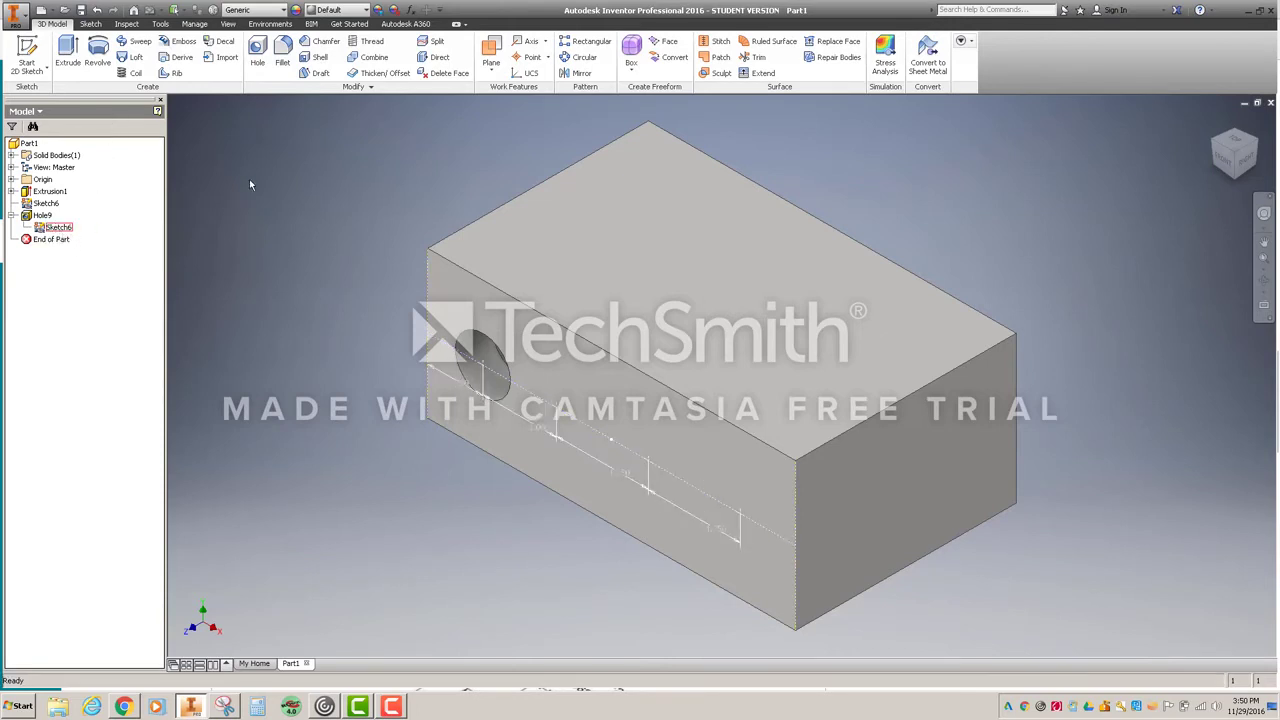
Start a Hole from the shared sketch and deselect two centers, keeping only the point 1.000 from the counterbore hole.
click(258, 58)
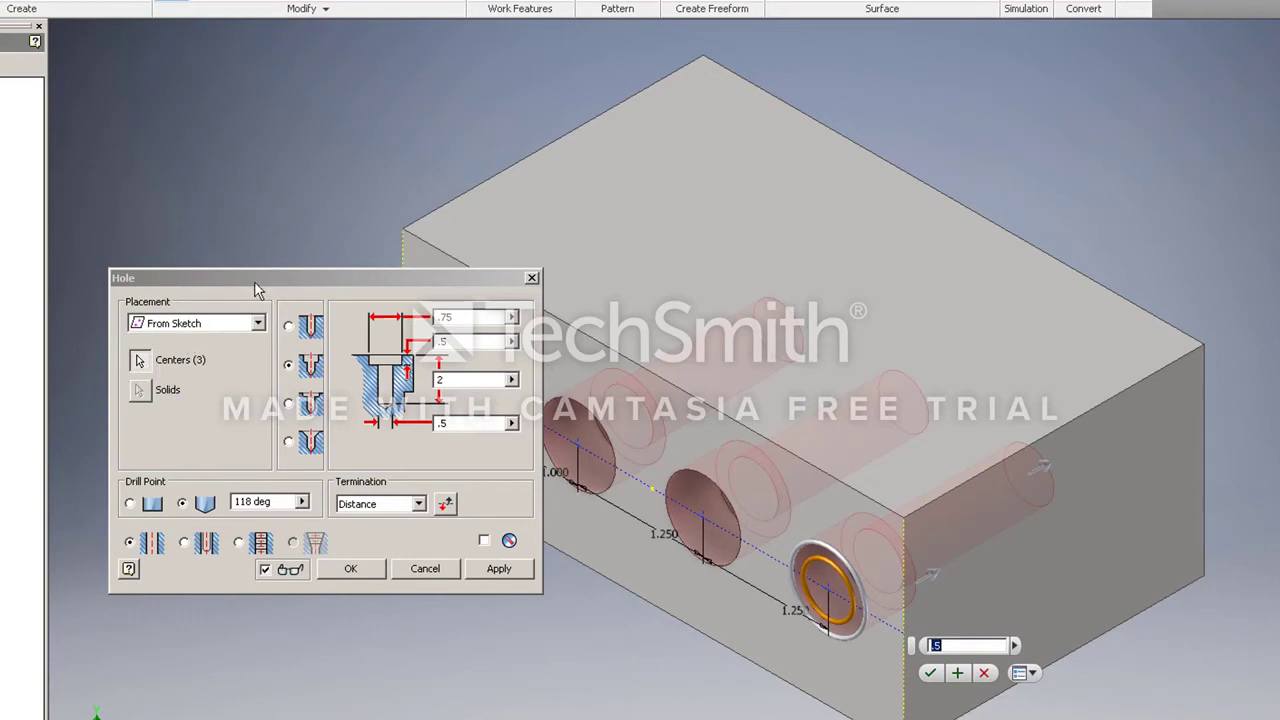
drag(254, 281, 178, 125)
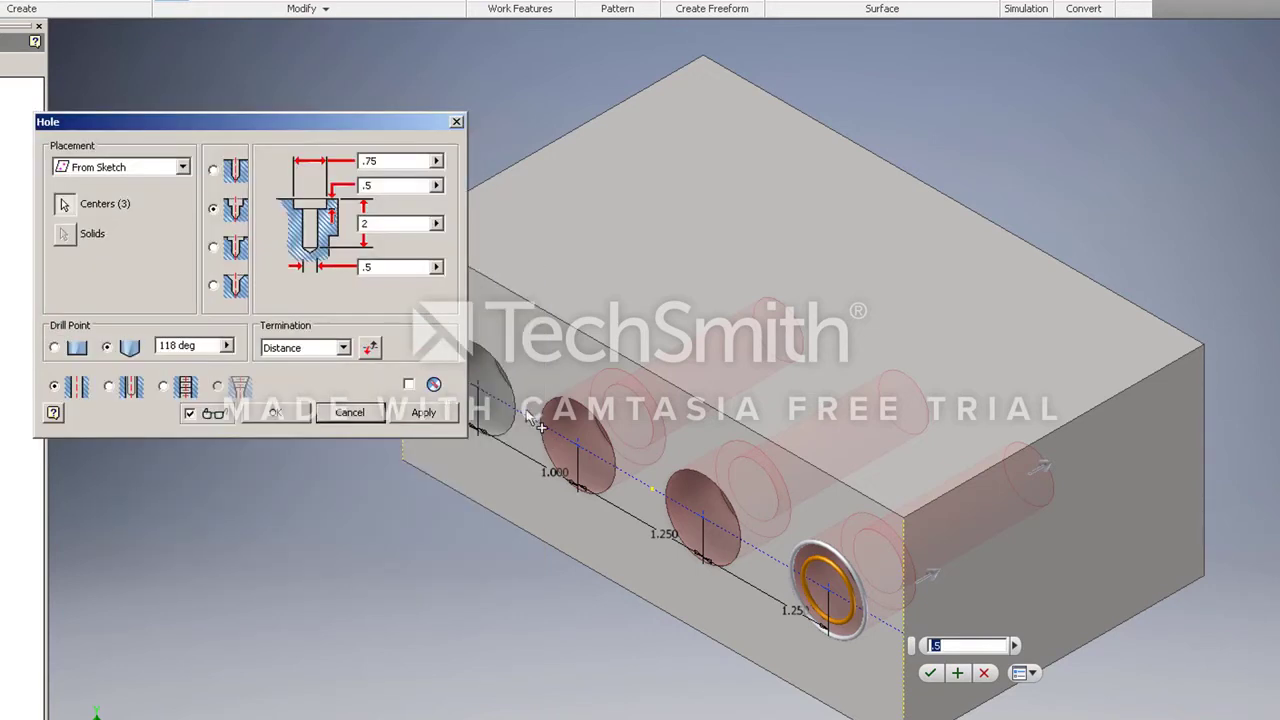
ctrl+click(701, 515)
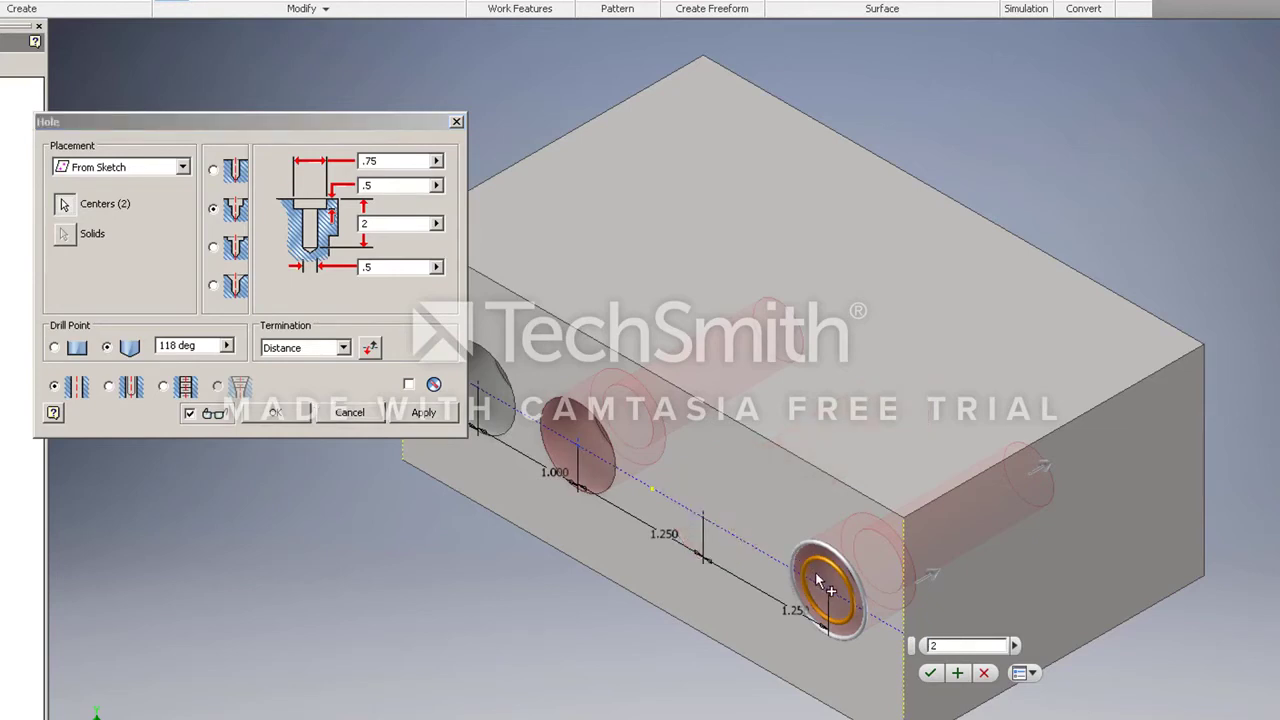
ctrl+click(826, 598)
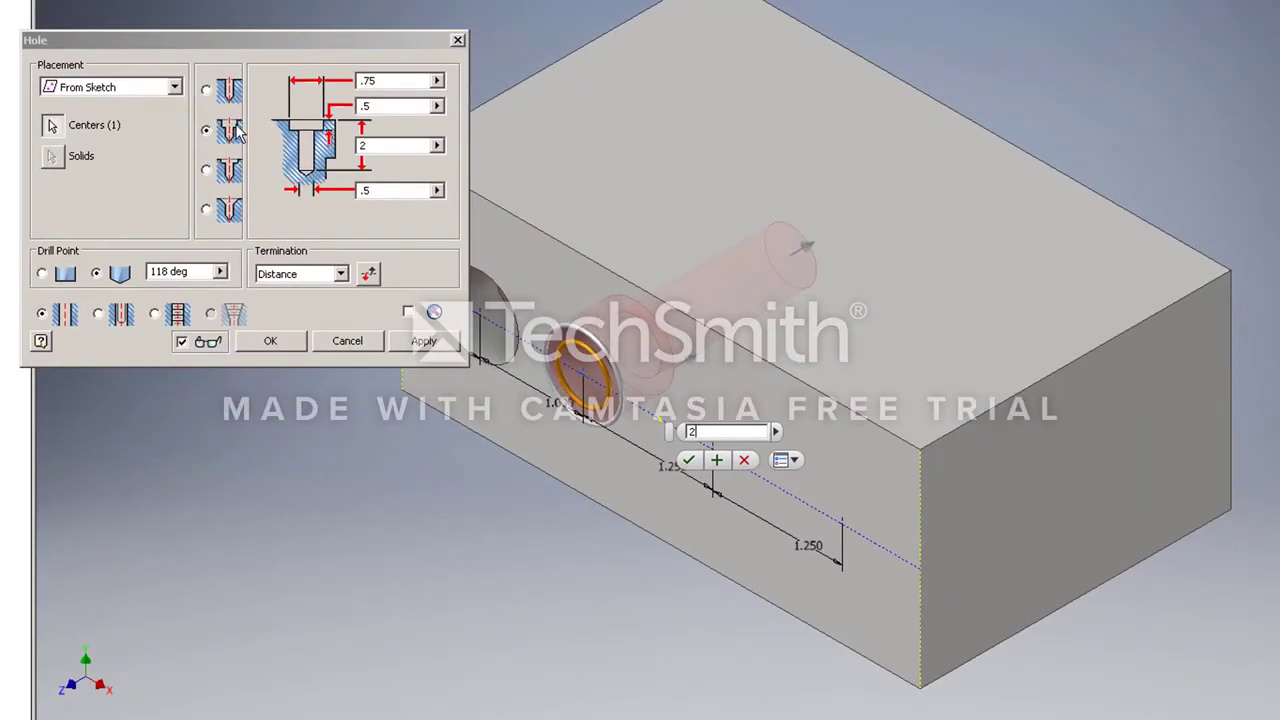
Make the hole a countersink with a countersink diameter of 1 and Through All termination, and create it.
click(207, 210)
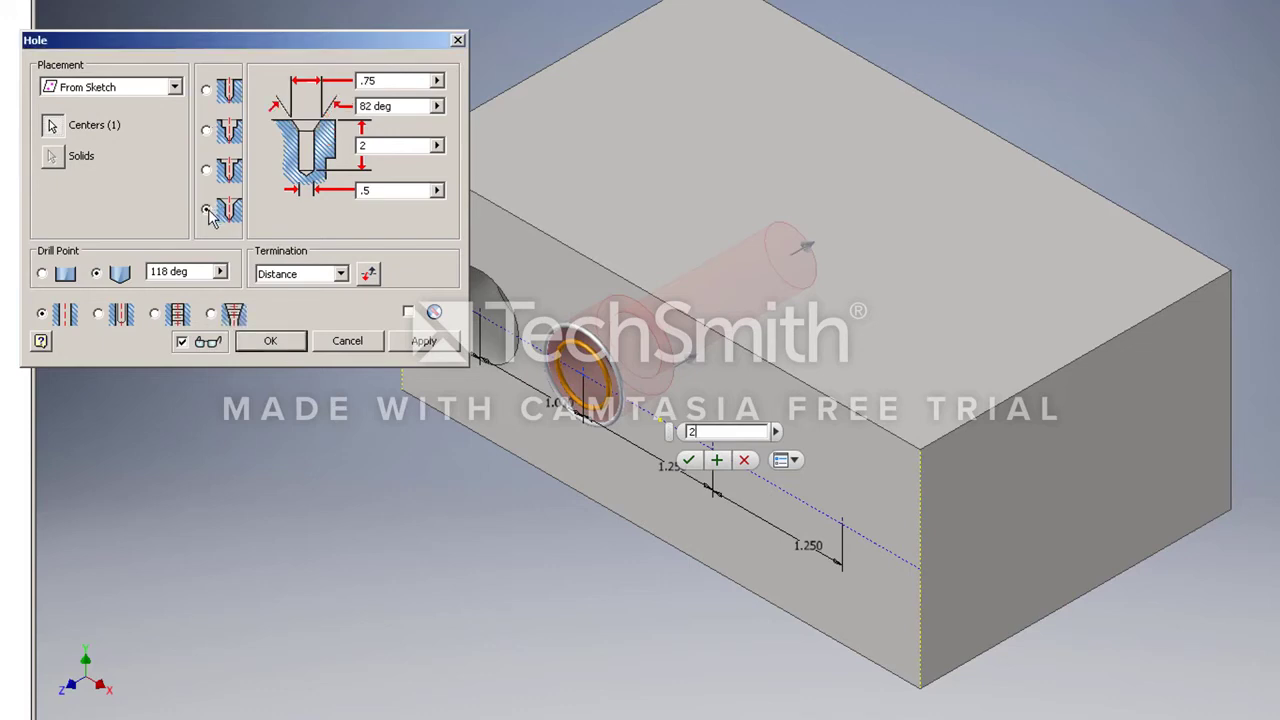
double_click(396, 80)
text(1)
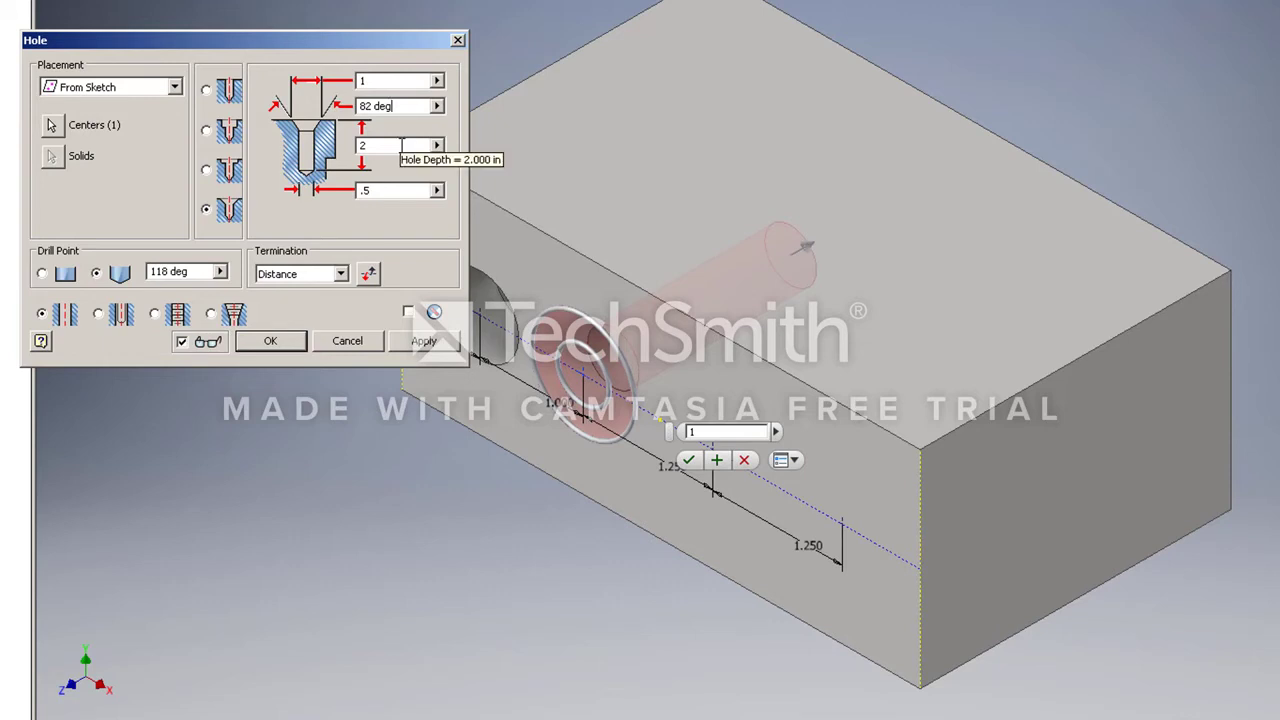
click(343, 275)
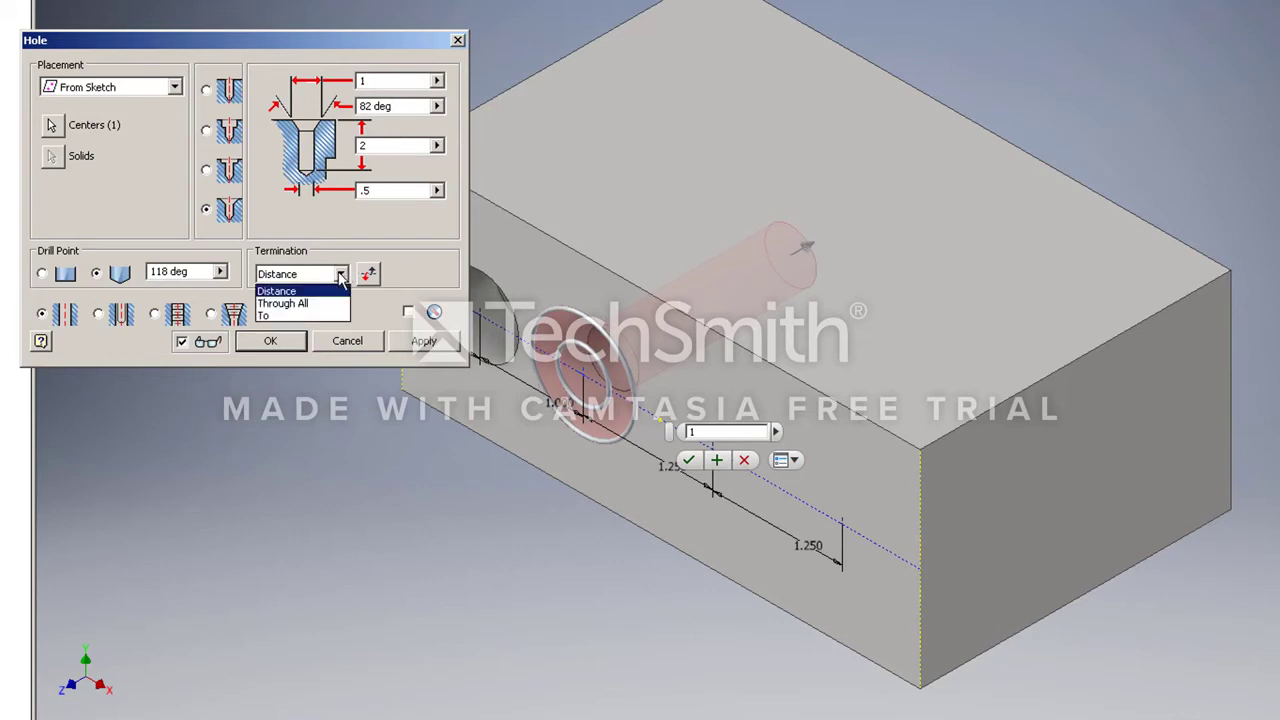
click(320, 306)
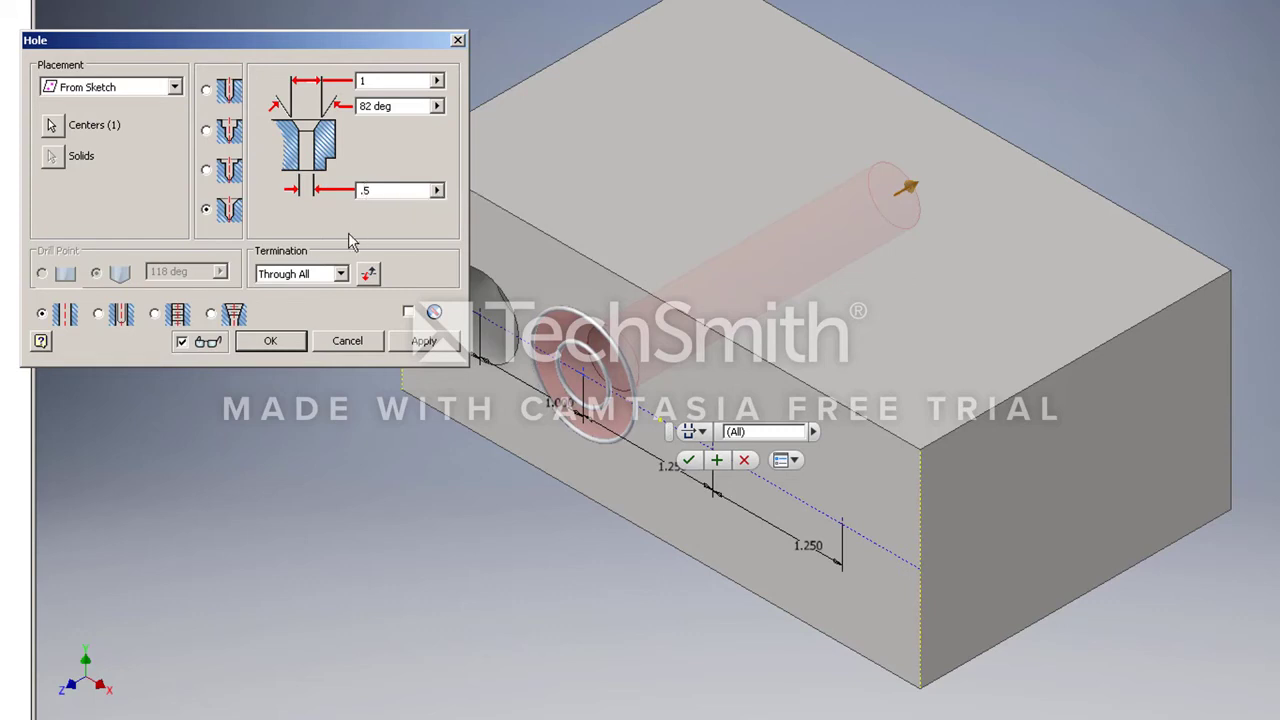
click(296, 343)
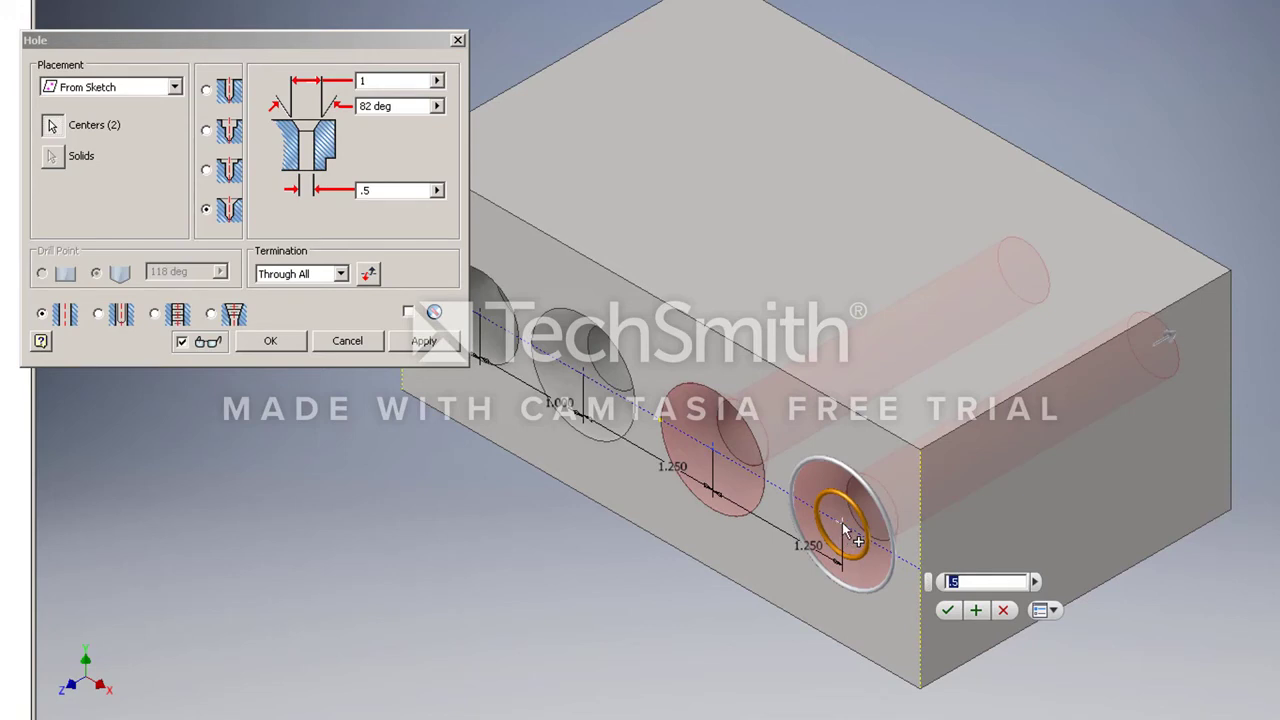
Create a plain drilled Through All hole of 0.5 diameter at the third sketch point, leaving out the last center.
ctrl+click(842, 523)
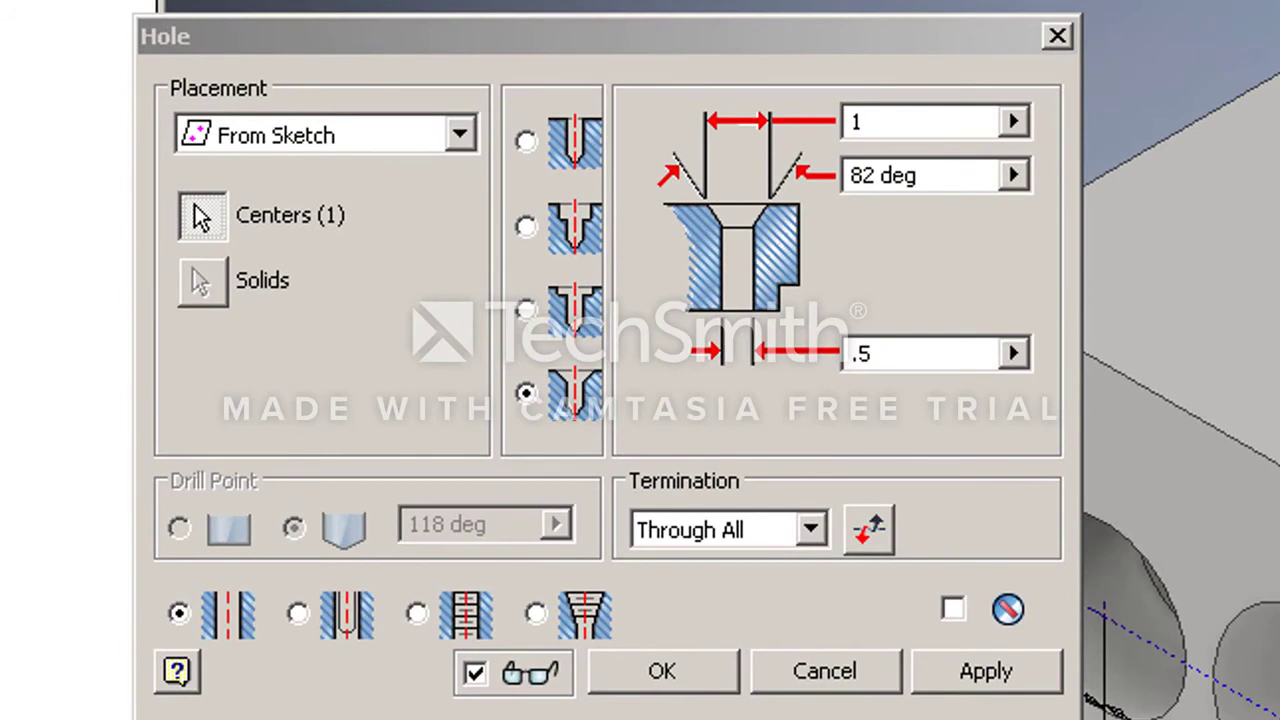
click(526, 141)
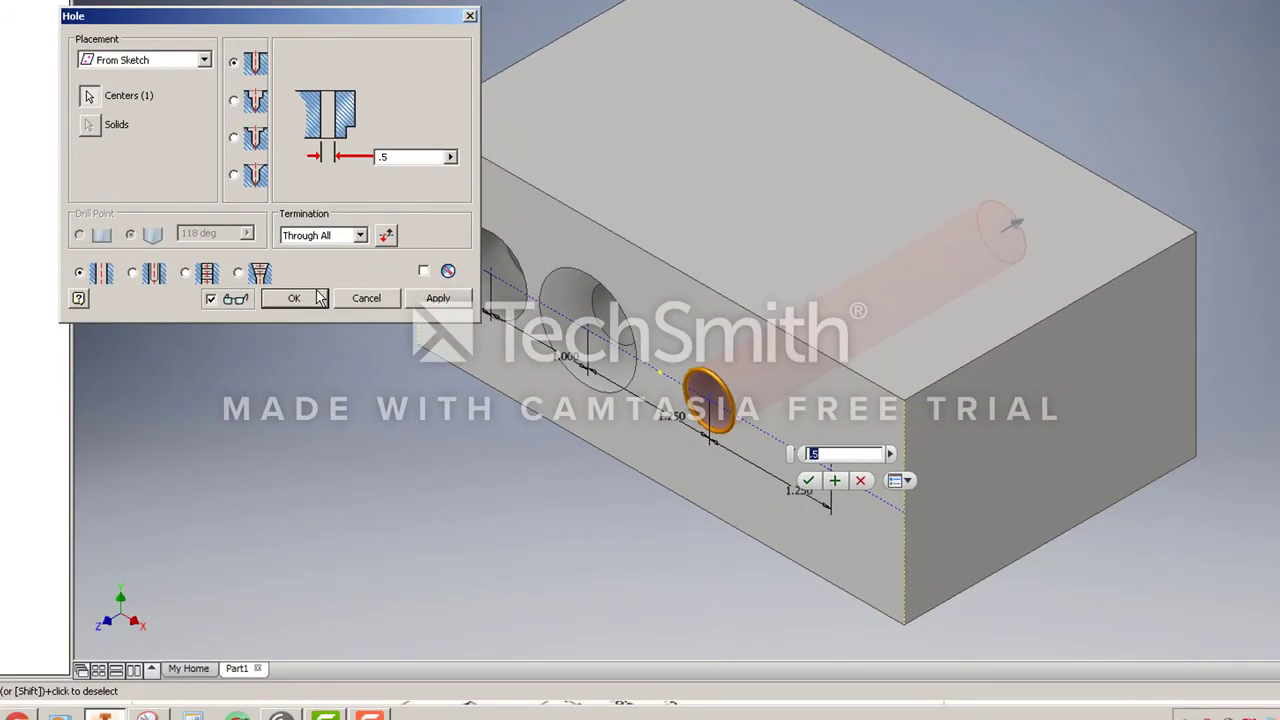
click(294, 300)
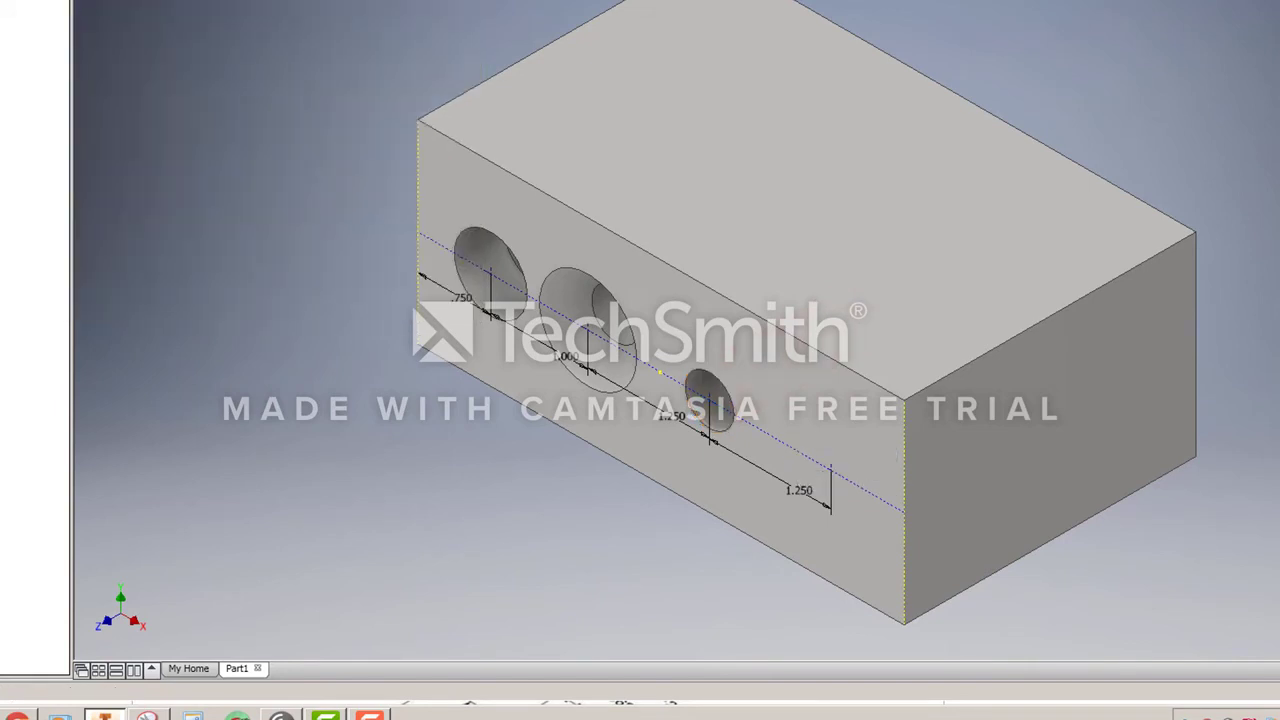
Start a counterbore hole at the last sketch point with 0.375 counterbore diameter, 0.25 counterbore depth and 0.25 hole diameter.
key(h)
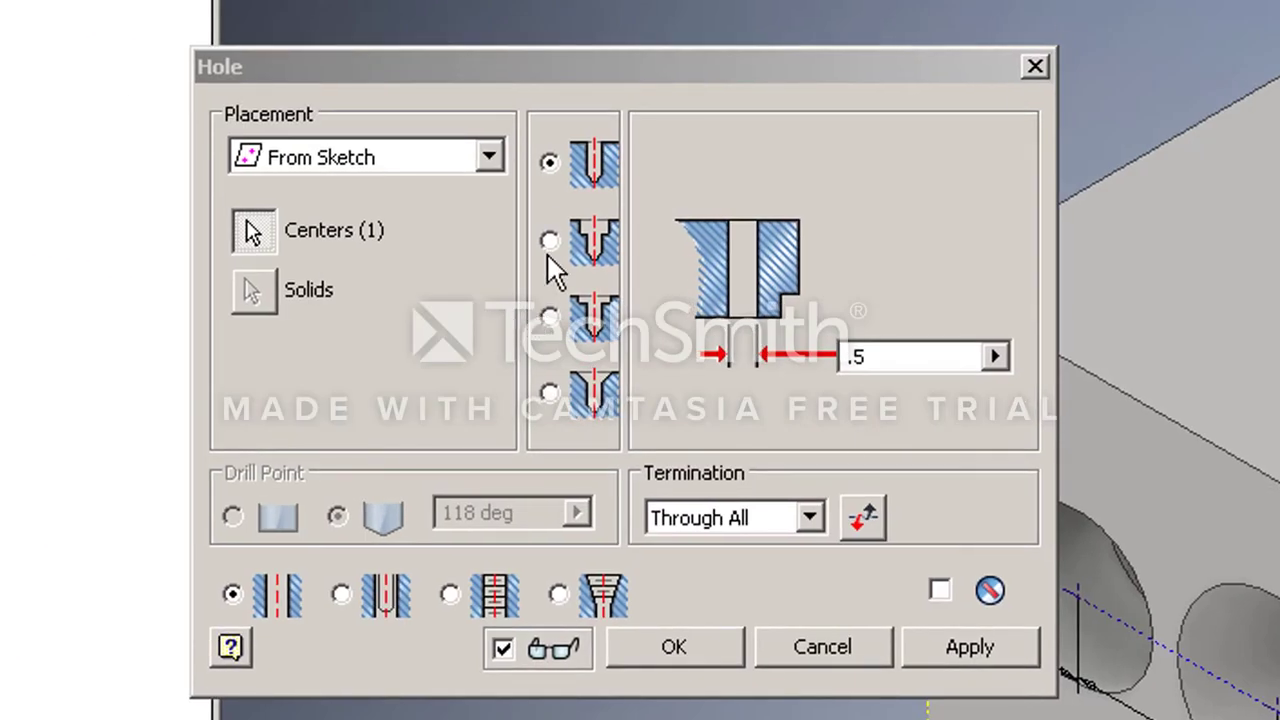
click(550, 242)
drag(900, 146, 805, 152)
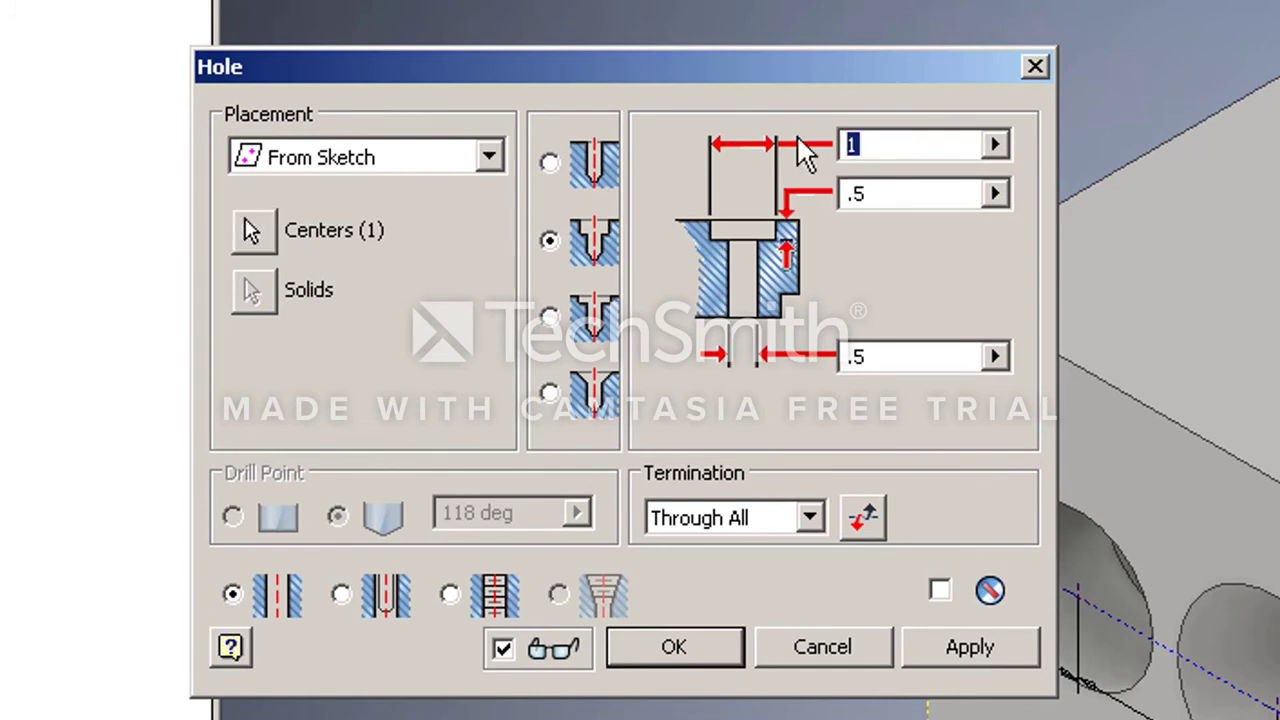
text(.375)
drag(900, 193, 818, 190)
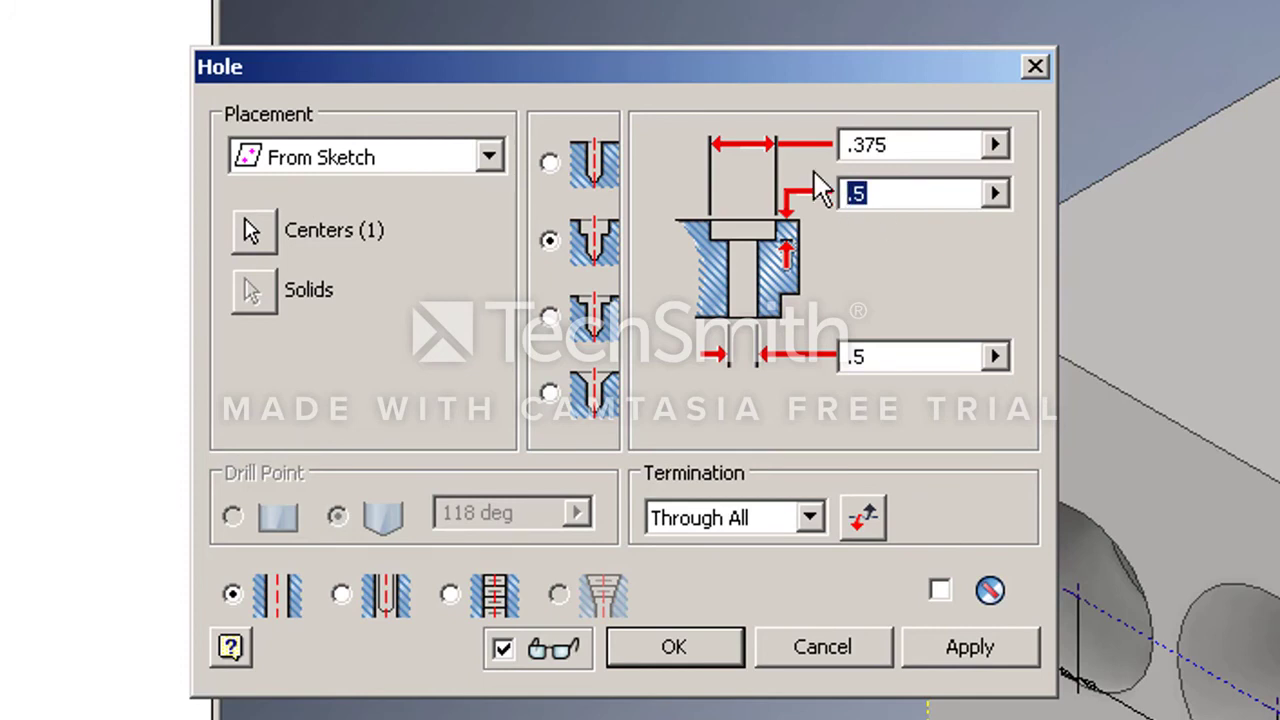
text(.25)
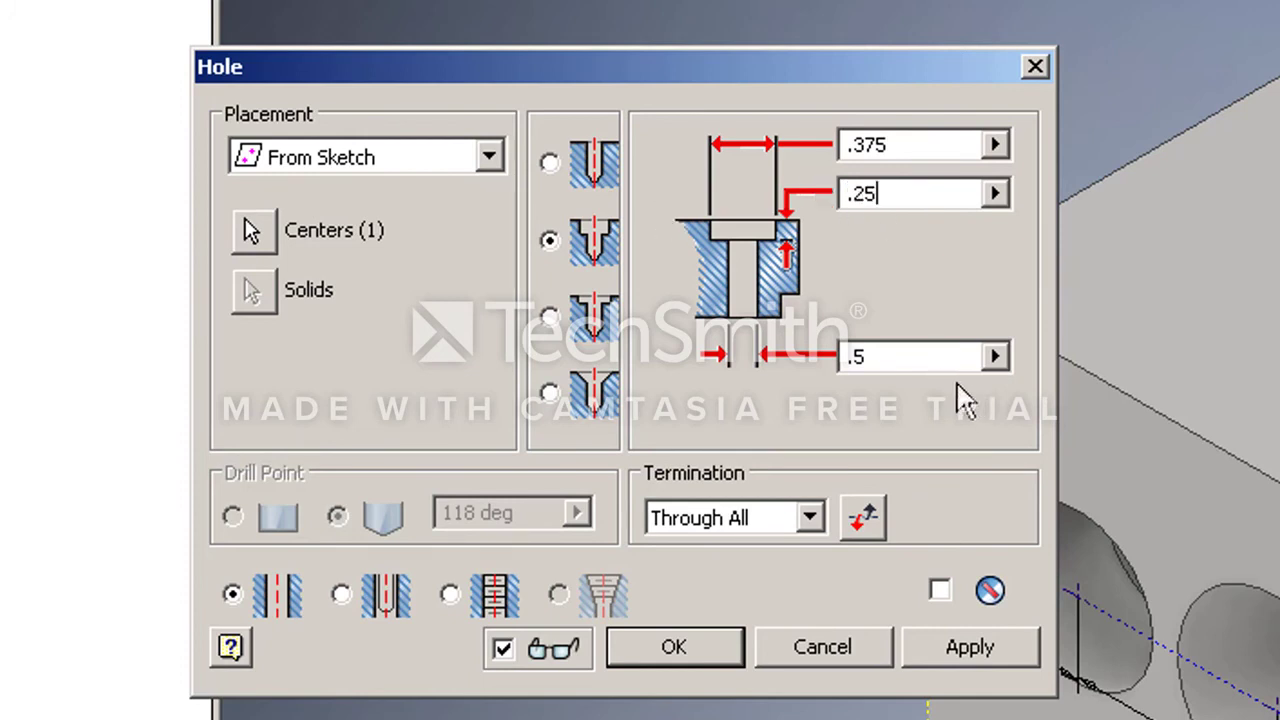
key(Tab)
text(.25)
Set the small counterbore hole's termination to Distance with a depth of 1 and create the hole.
click(700, 520)
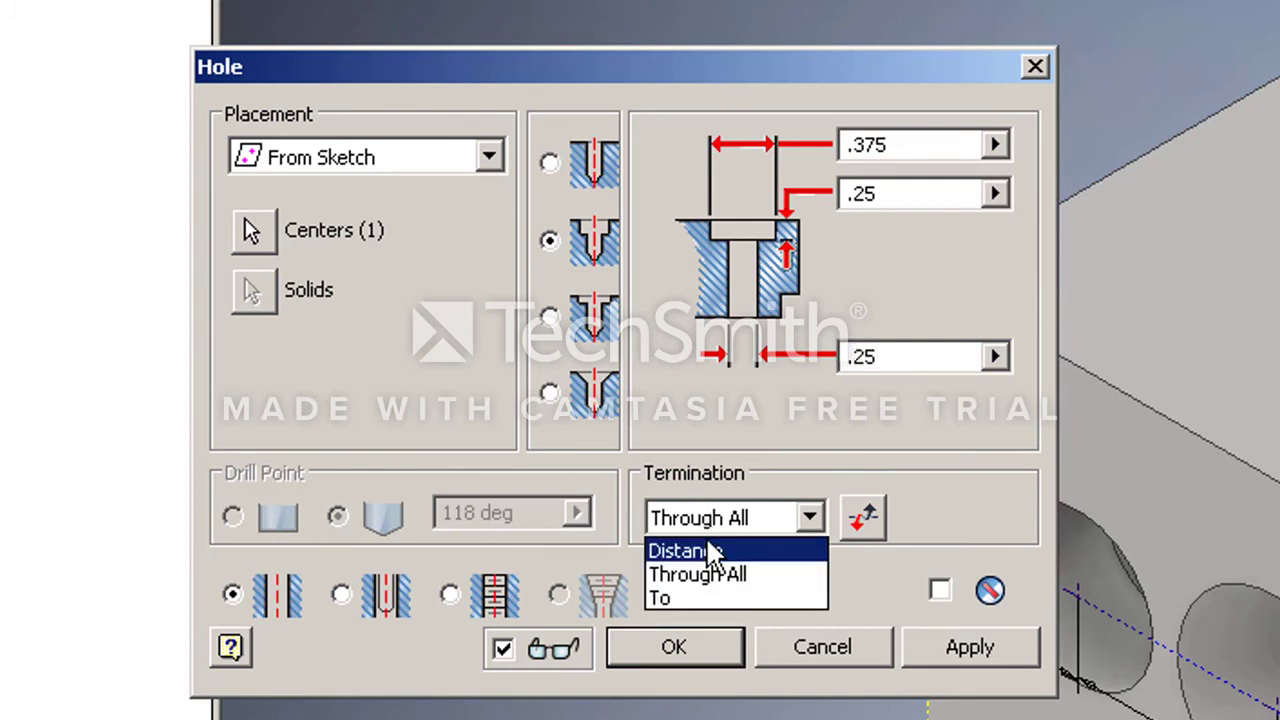
click(700, 551)
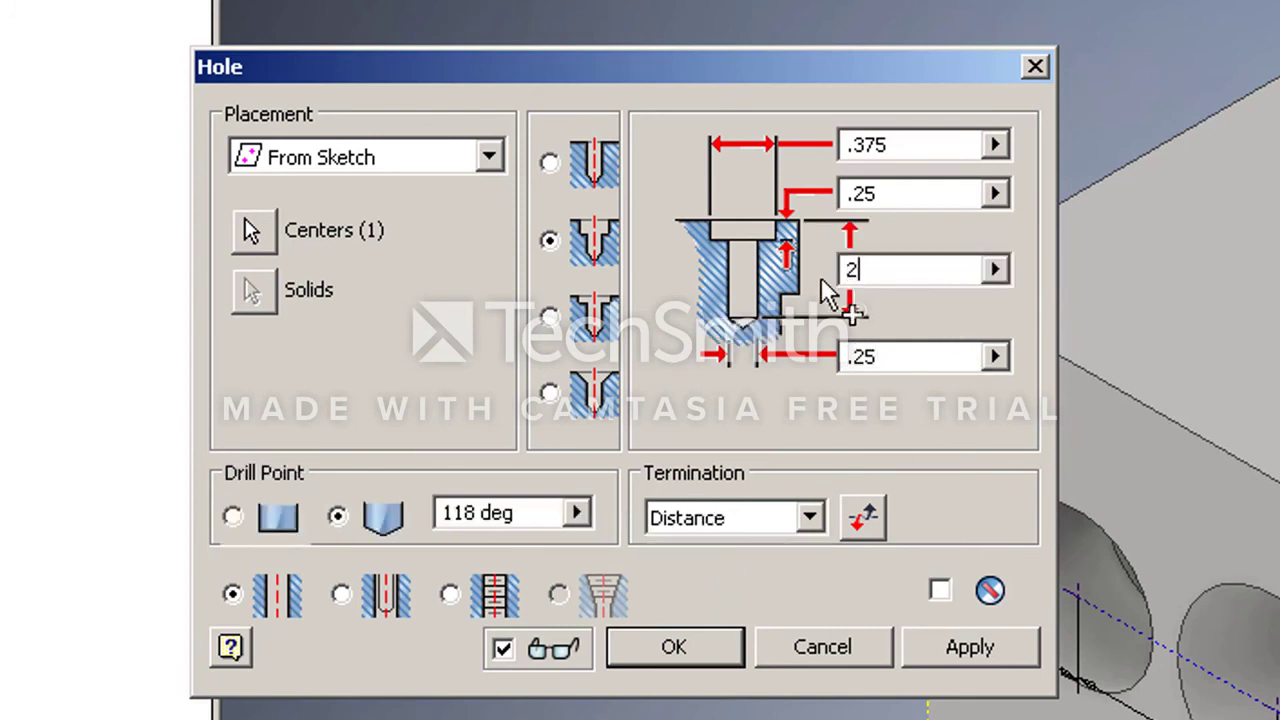
text(1)
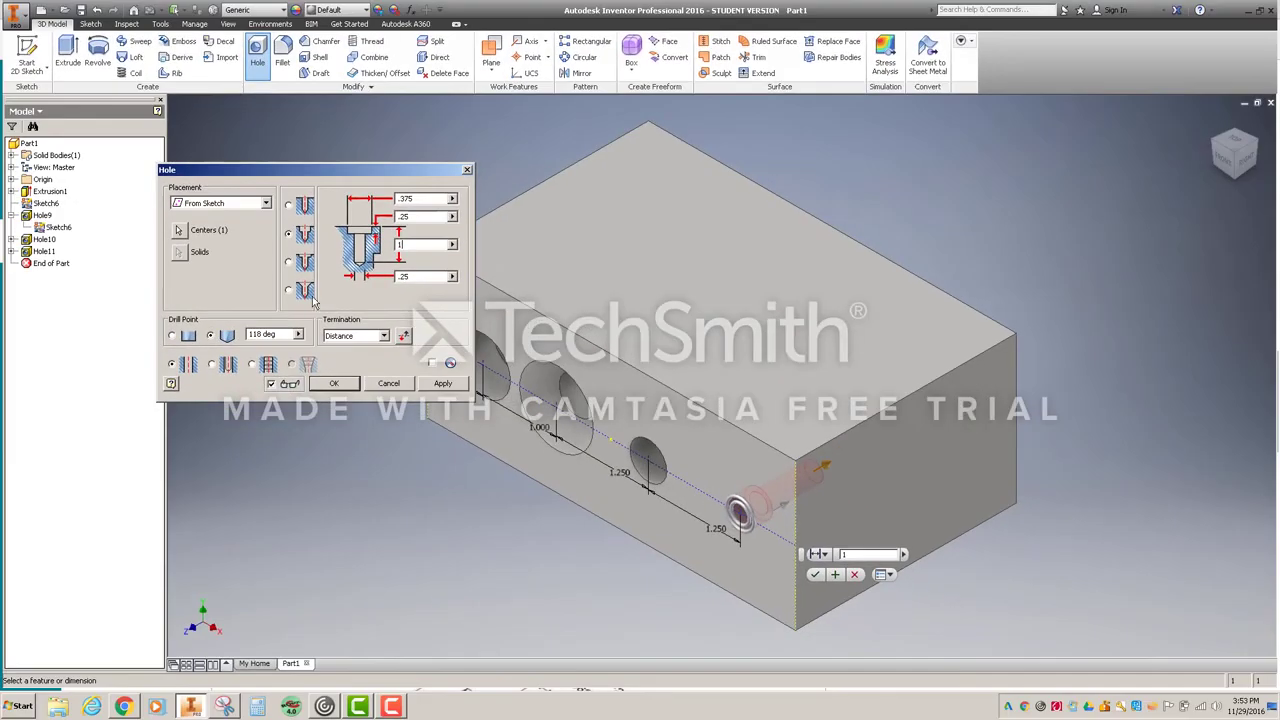
click(336, 384)
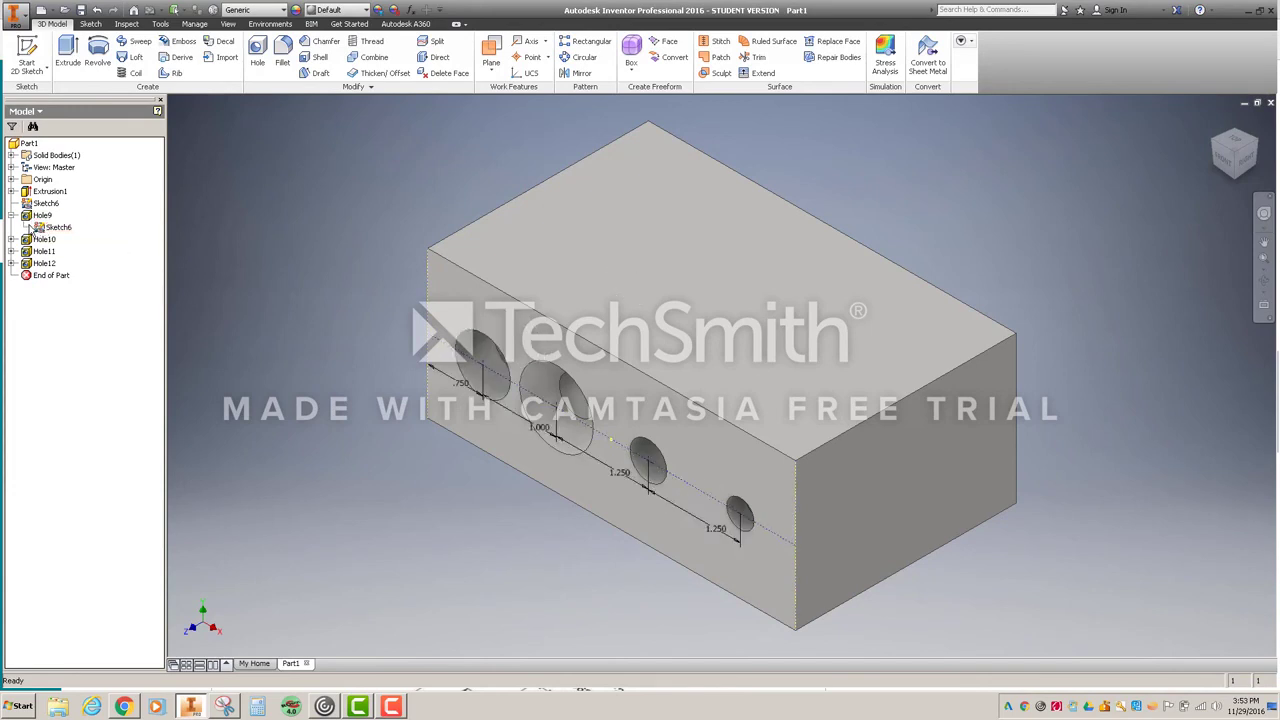
Collapse the first hole feature in the model tree and turn off the visibility of the shared Sketch6.
click(12, 216)
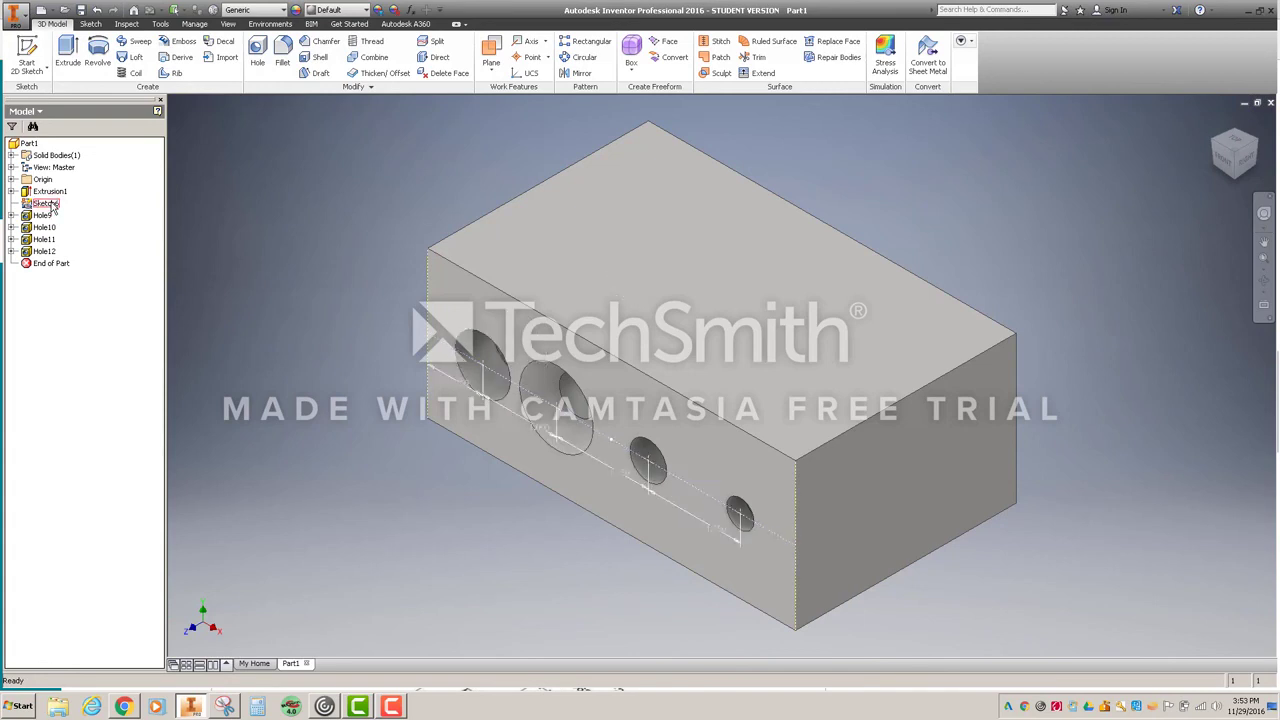
click(50, 204)
right_click(50, 204)
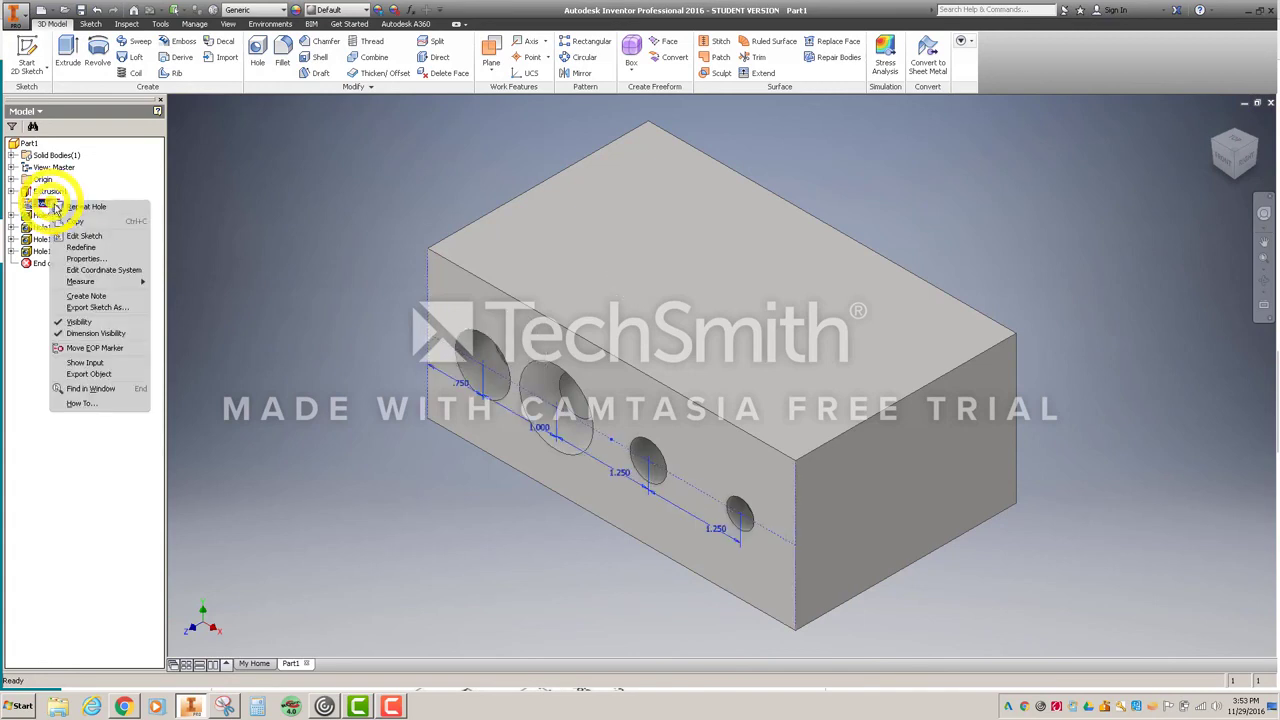
click(94, 328)
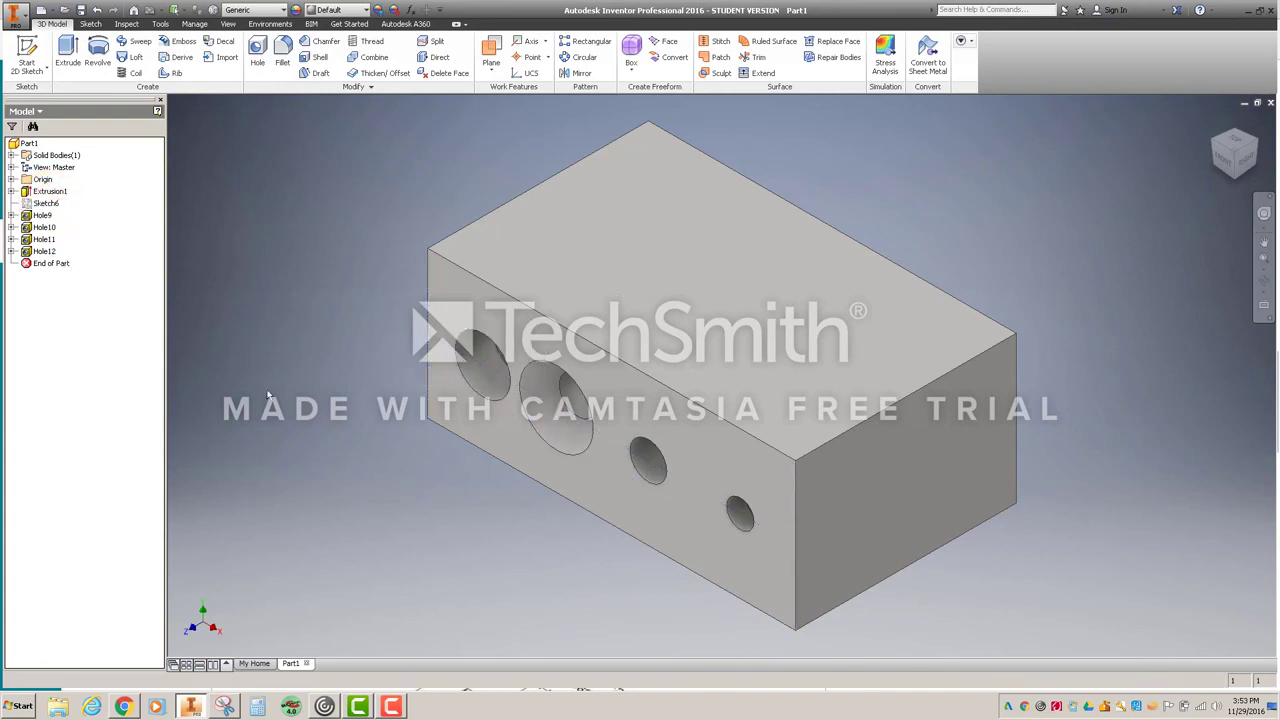